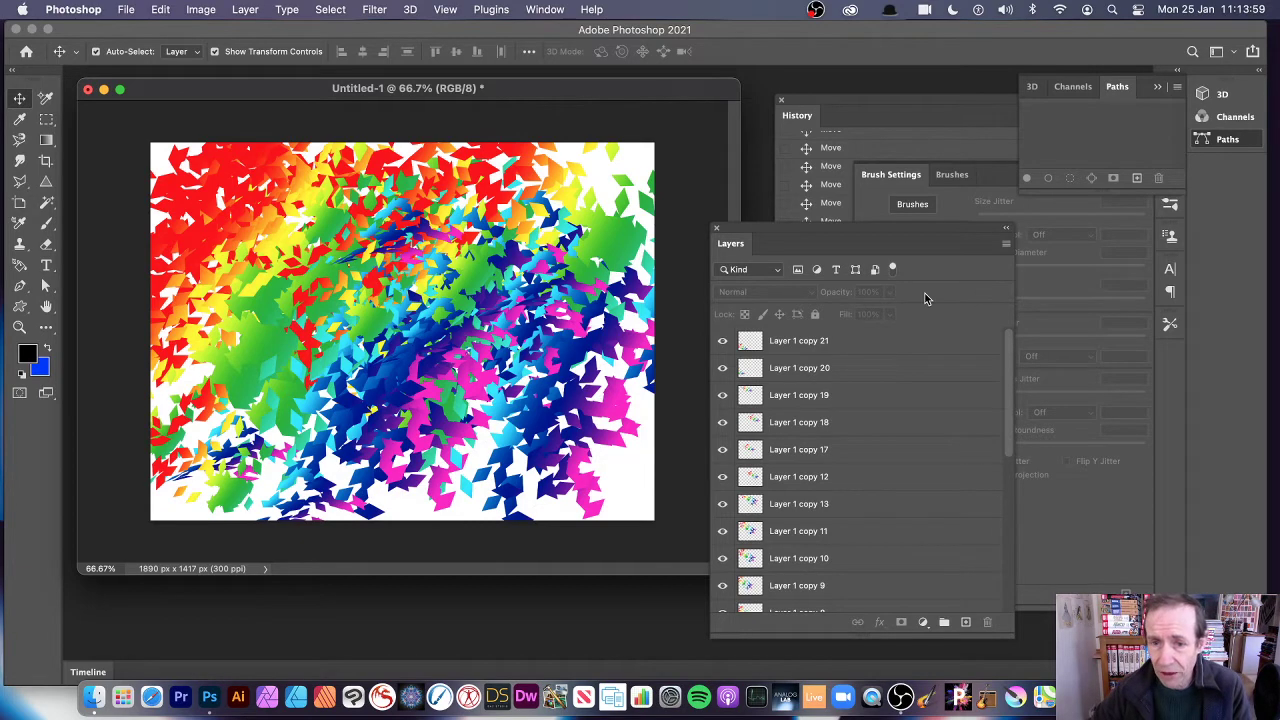
- Bring the History panel forward and scroll to the top of its step list
left_click(822, 120)
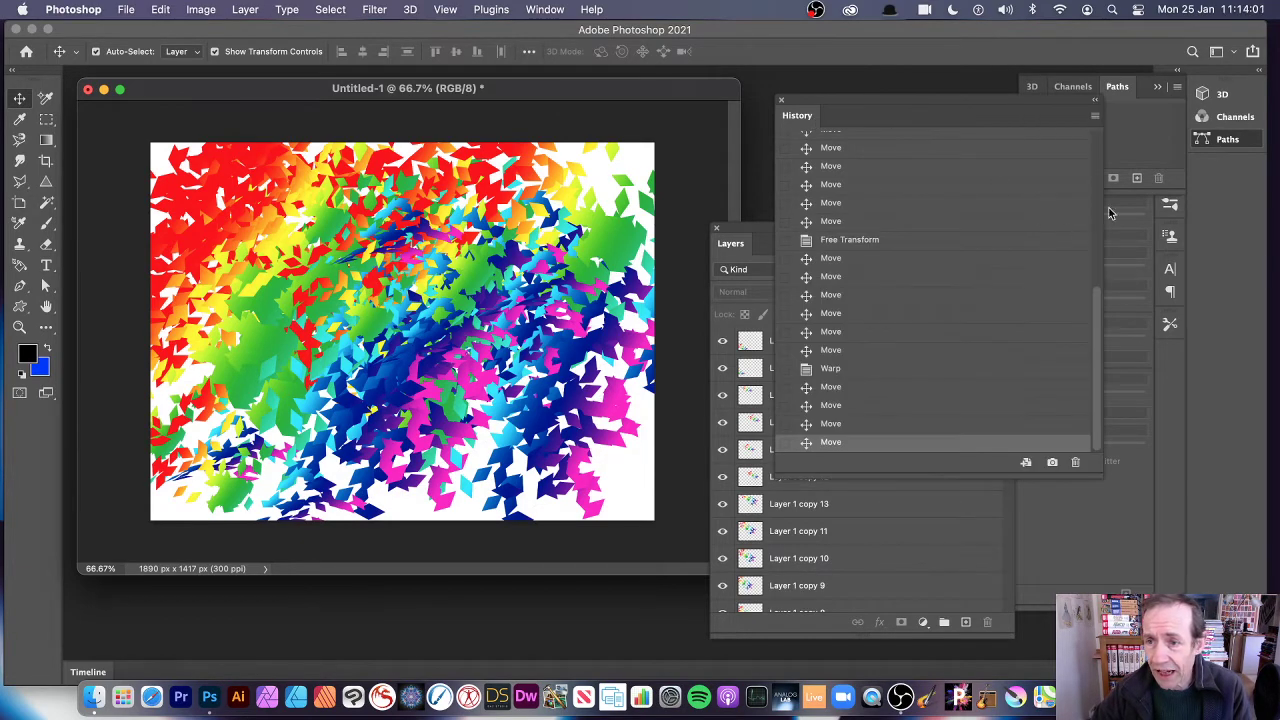
scroll(1084, 205, "up", 15)
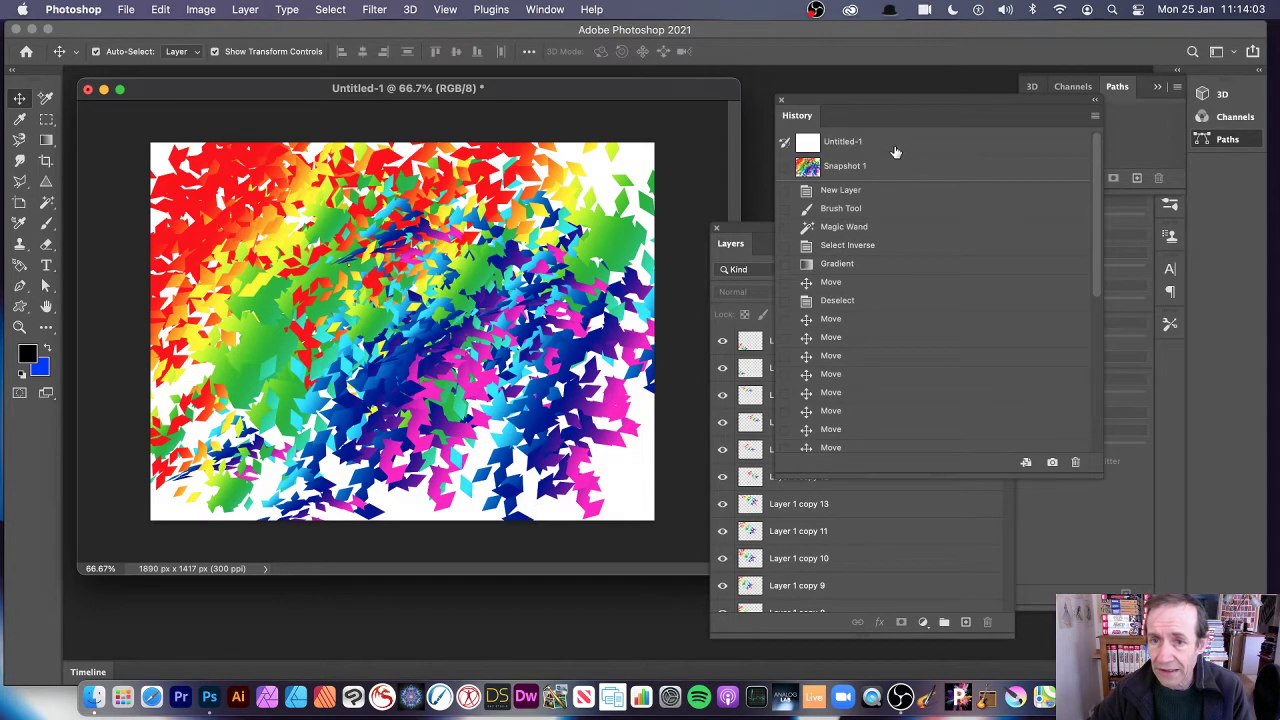
- Revert to the blank Untitled-1 snapshot and add a new empty Layer 1
left_click(836, 150)
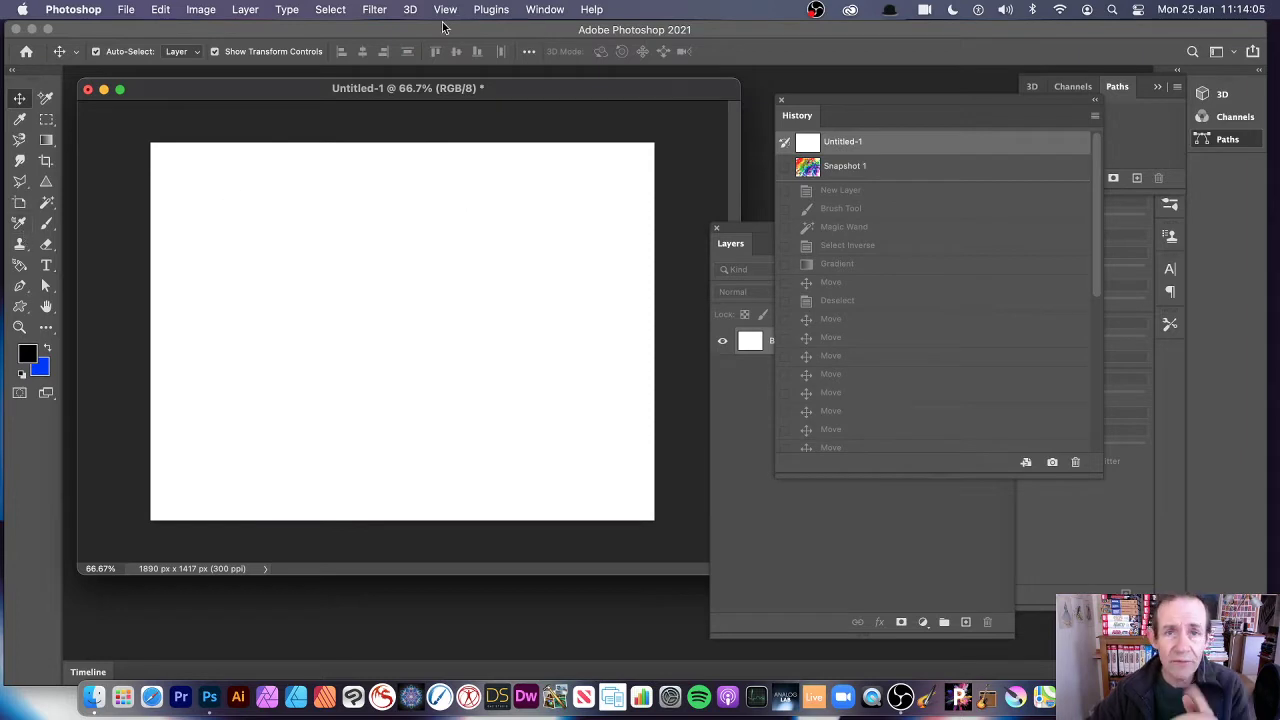
left_click(244, 10)
mouse_move(250, 31)
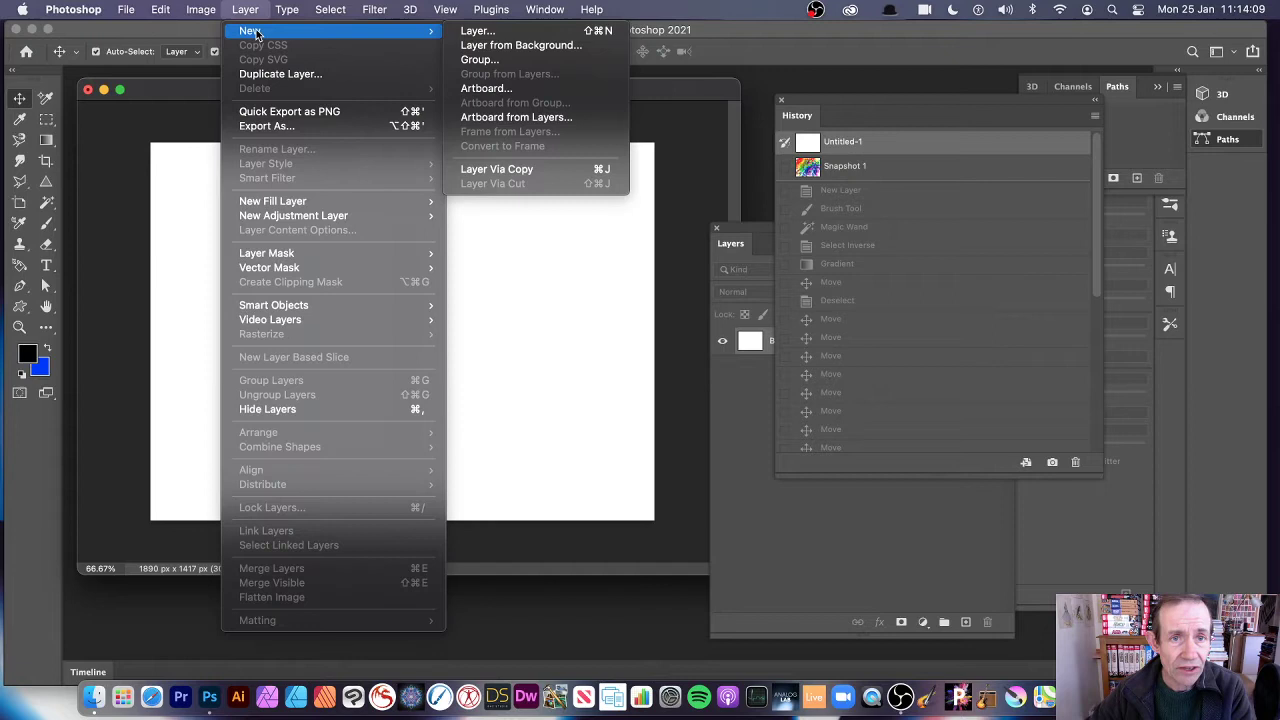
left_click(541, 32)
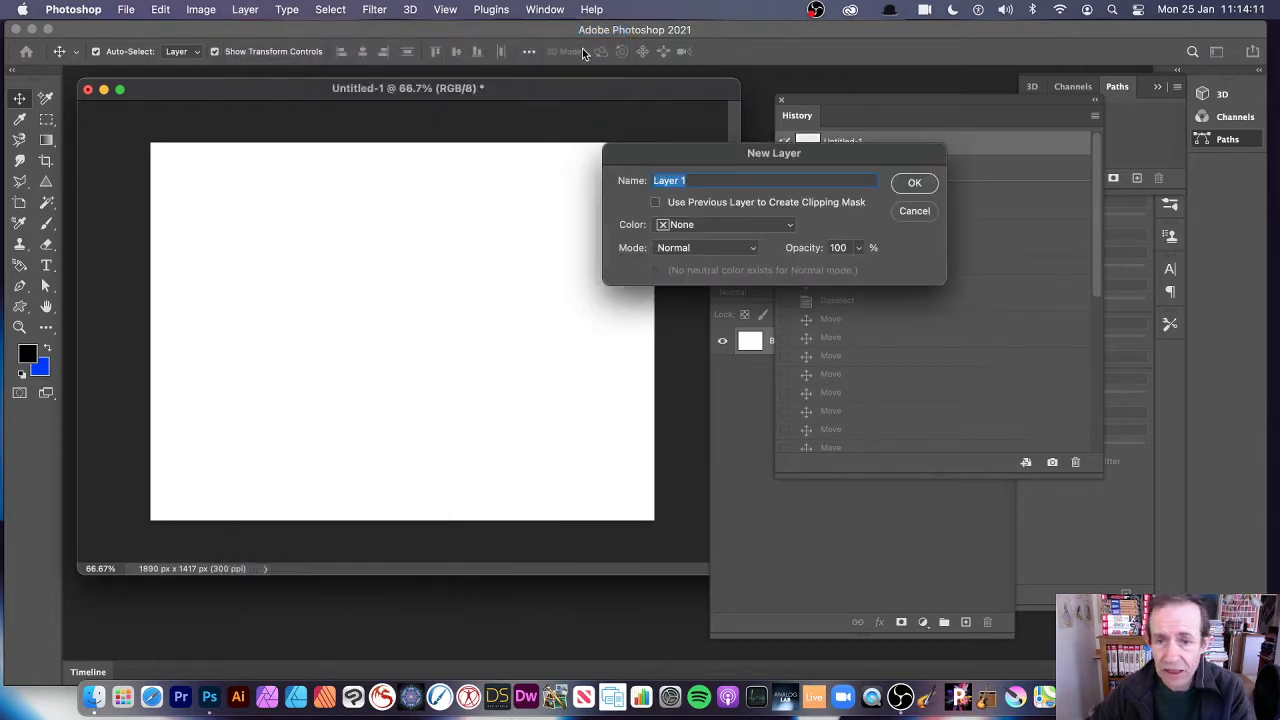
left_click(913, 181)
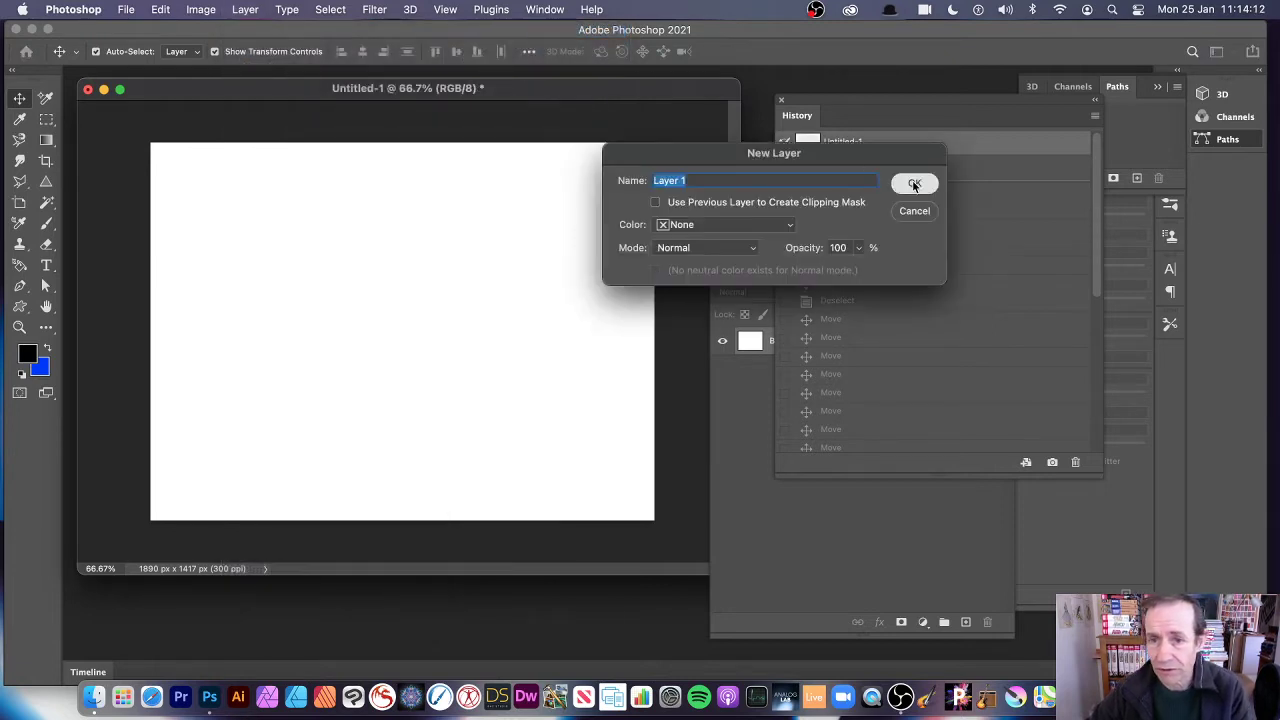
- Select the Brush tool with black as the foreground colour
left_click(46, 224)
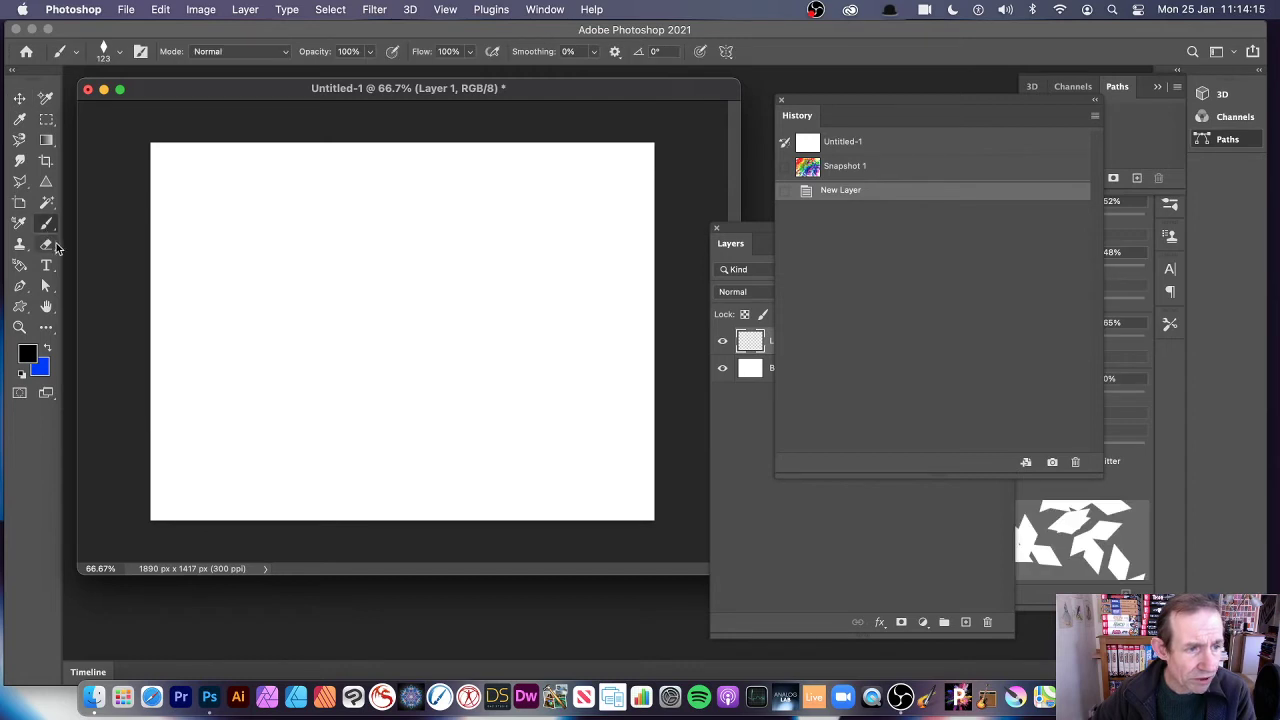
left_click(28, 352)
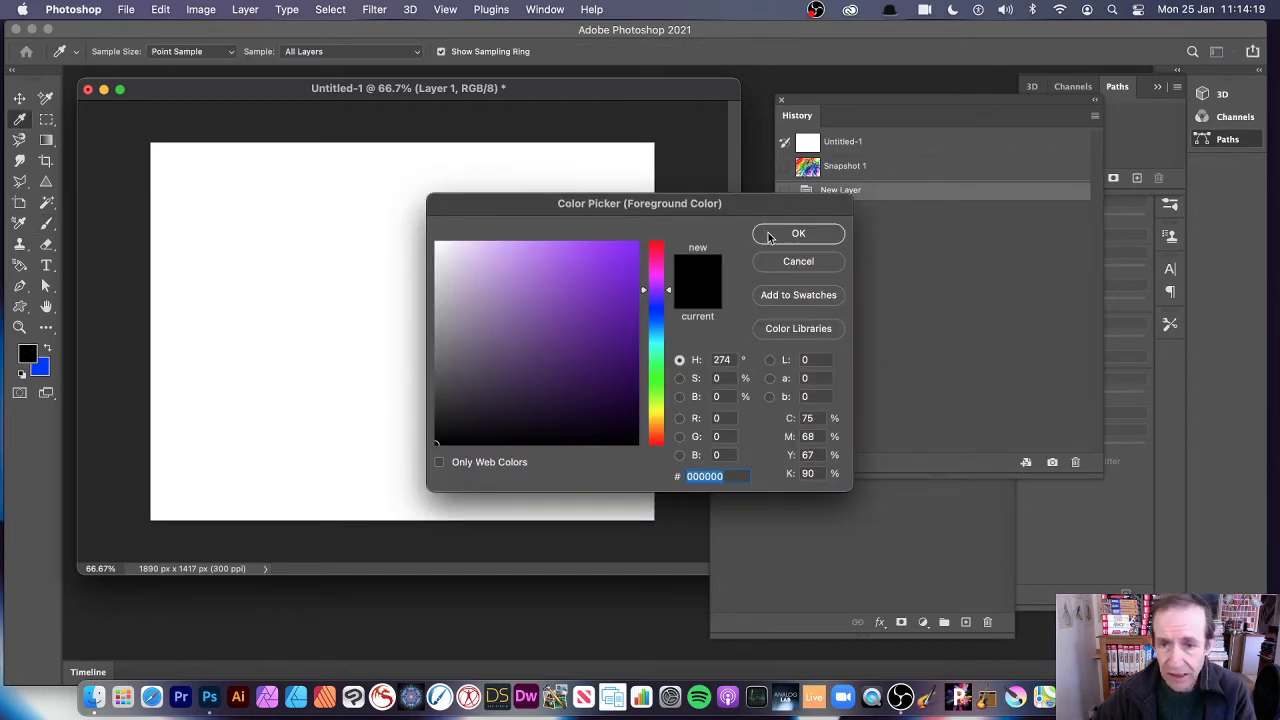
left_click(798, 234)
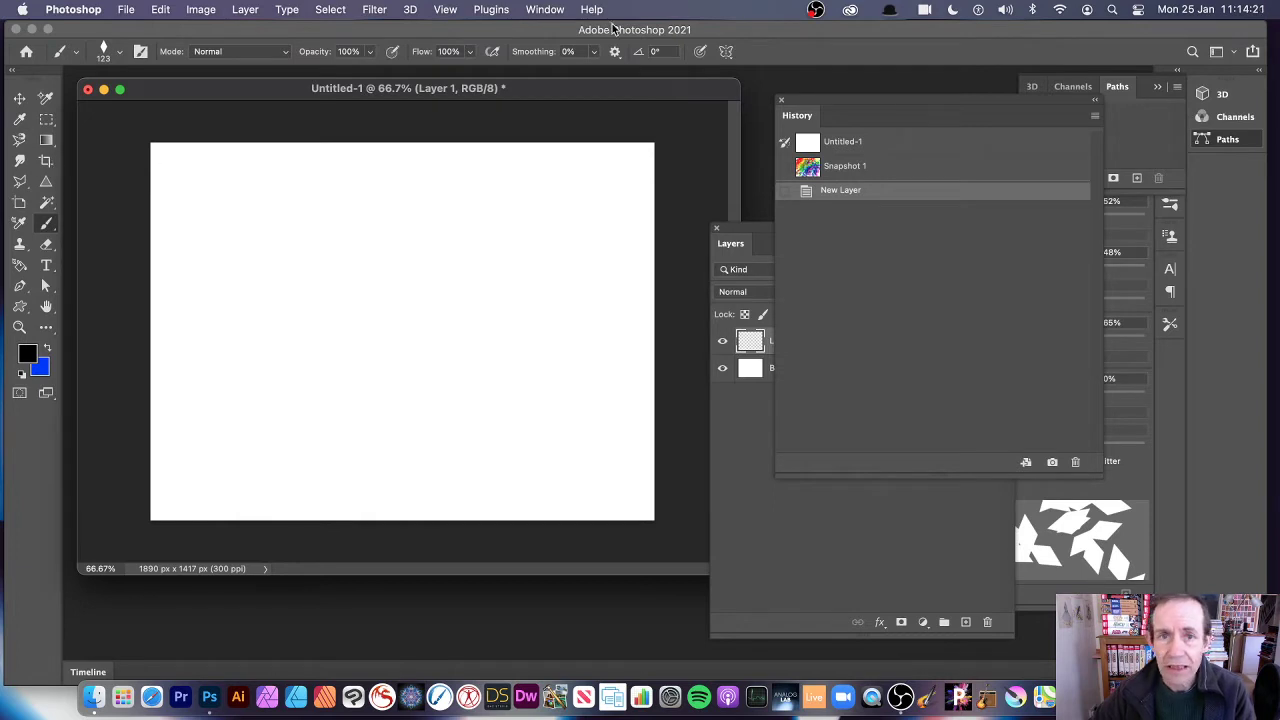
- Show the Brushes panel and float it out of its panel group
left_click(558, 11)
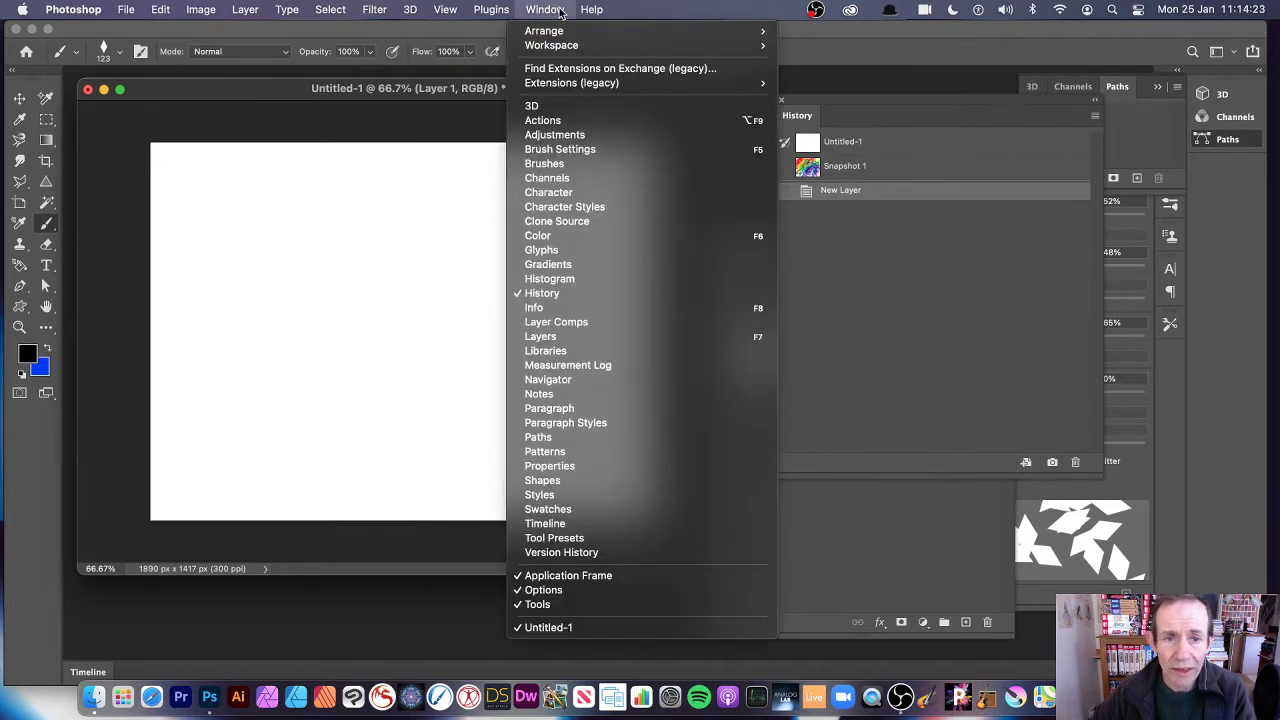
left_click(548, 163)
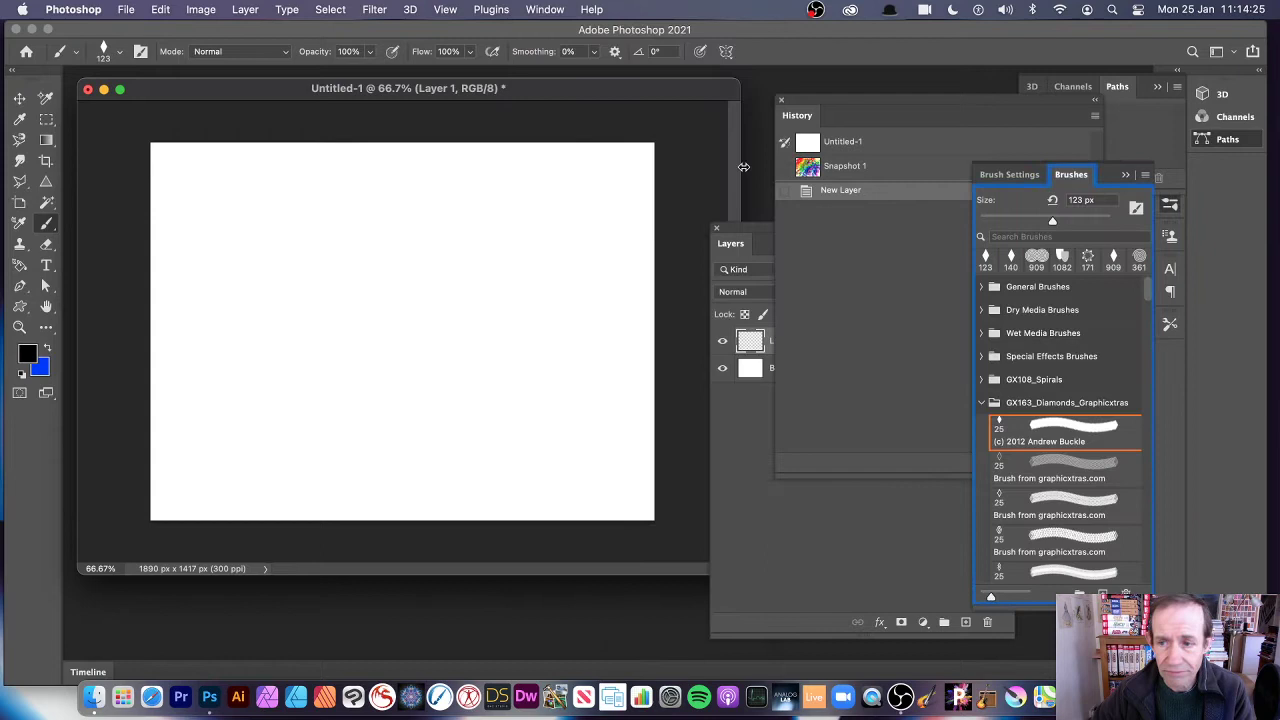
left_click_drag(1075, 176, 649, 120)
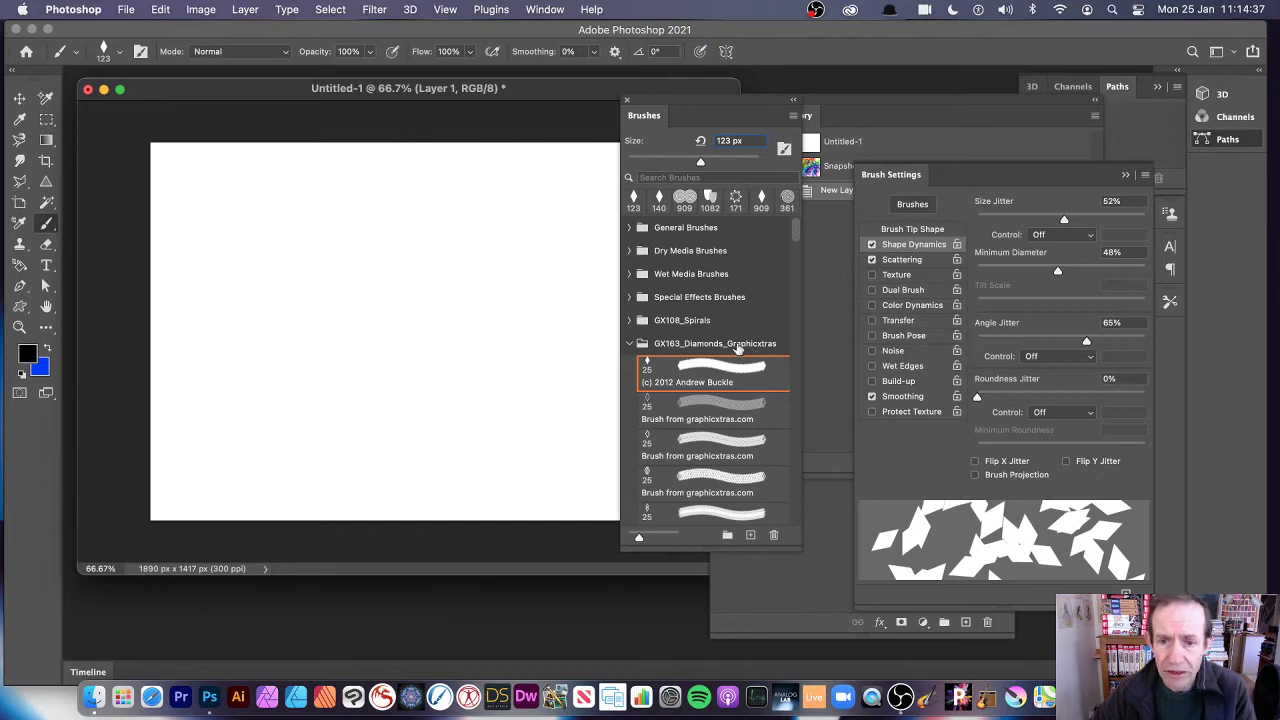
- Choose the first GX163_Diamonds_Graphicxtras brush and enlarge it to 312 px
left_click(647, 376)
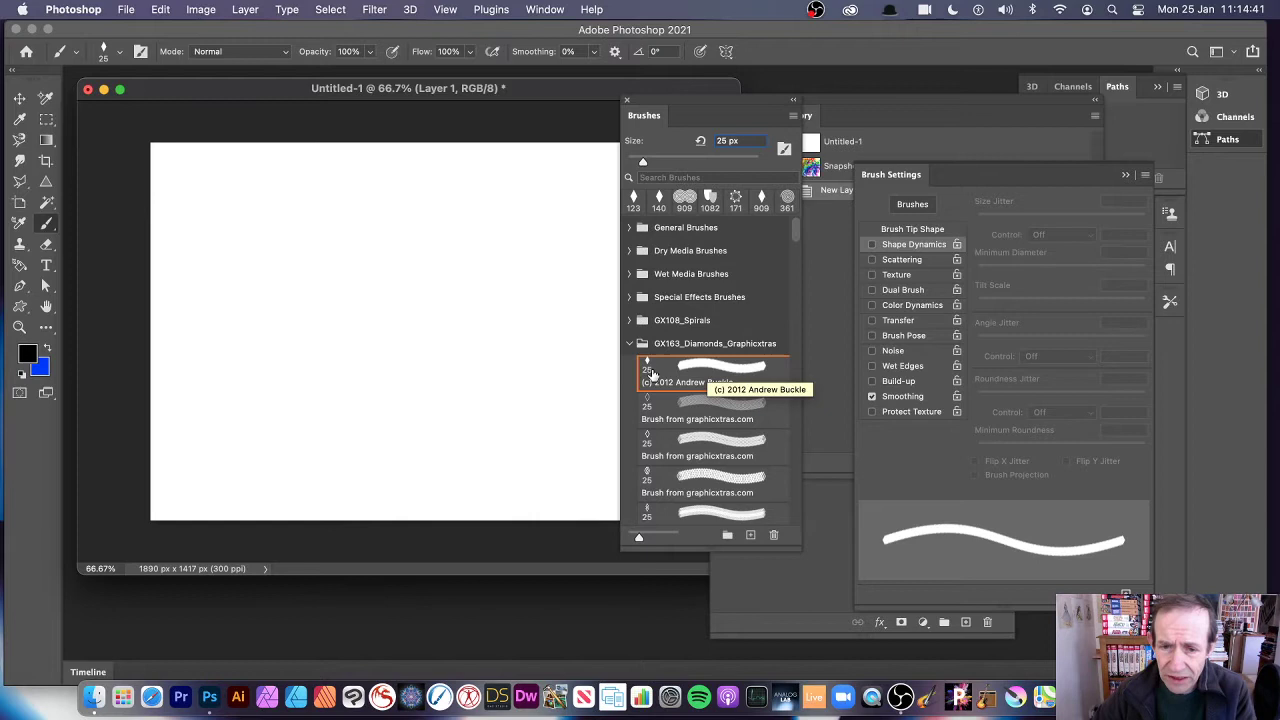
left_click(651, 374)
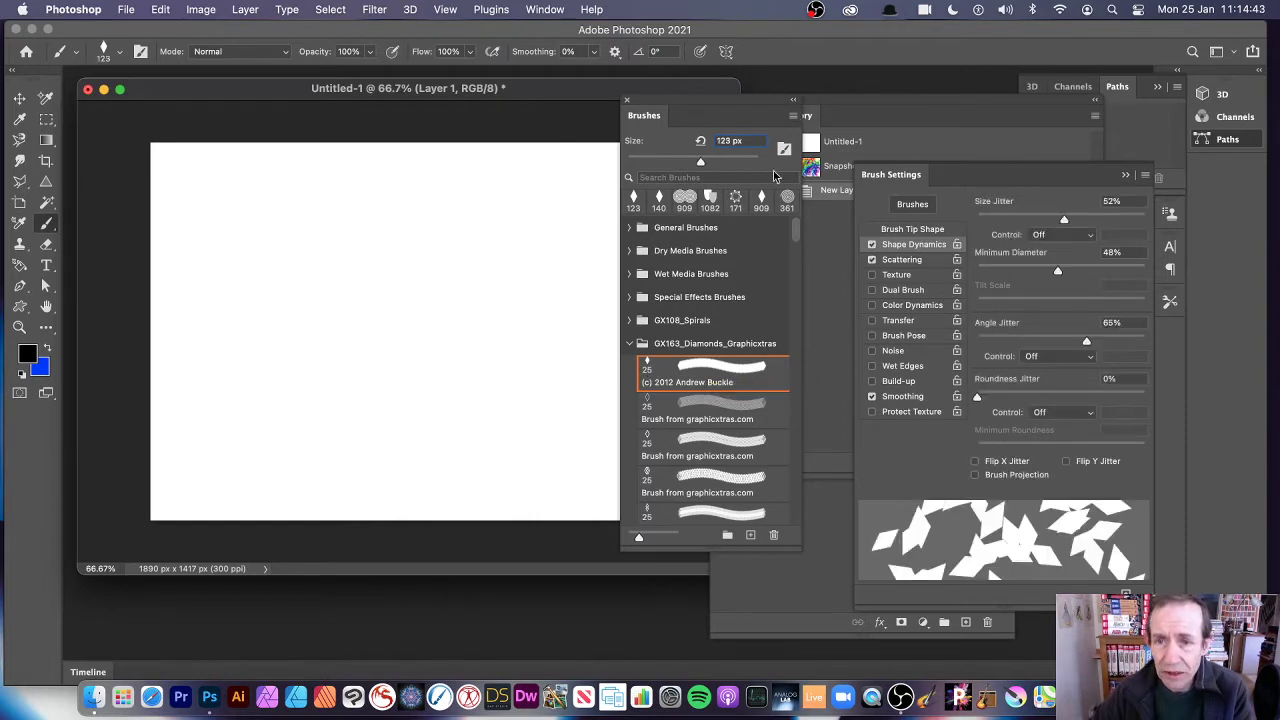
left_click(795, 117)
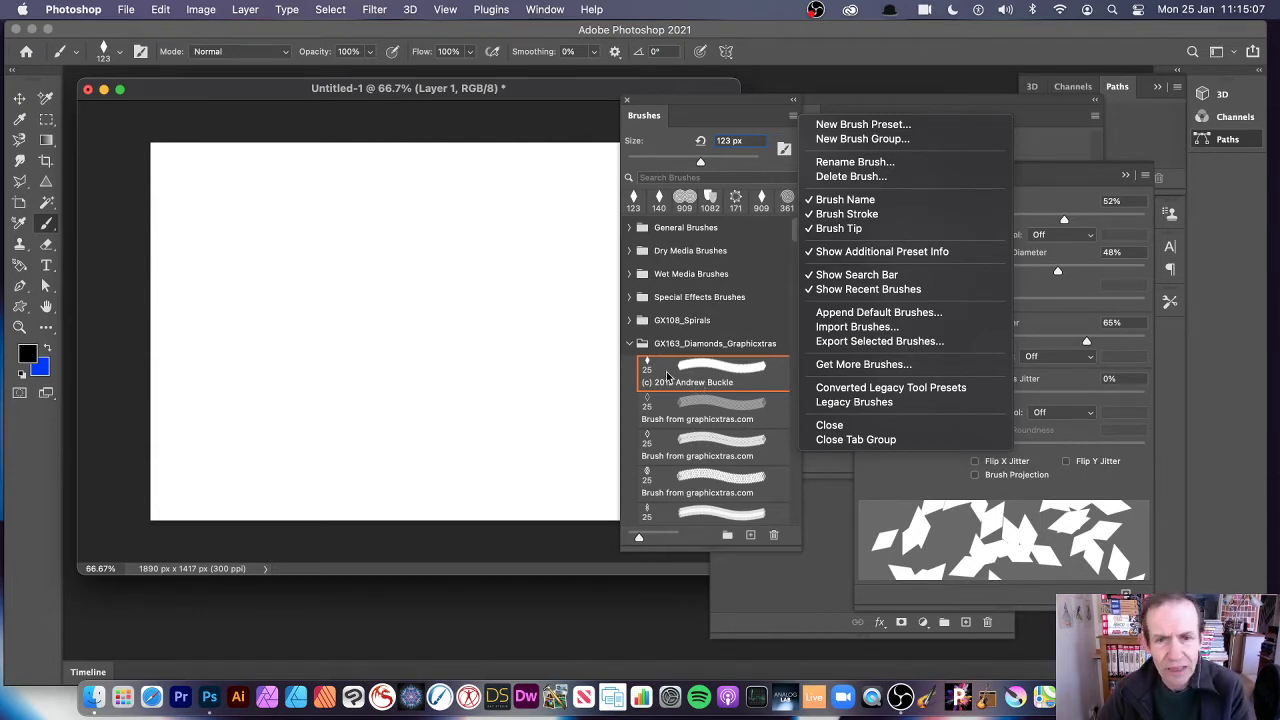
left_click(701, 163)
left_click_drag(702, 163, 733, 165)
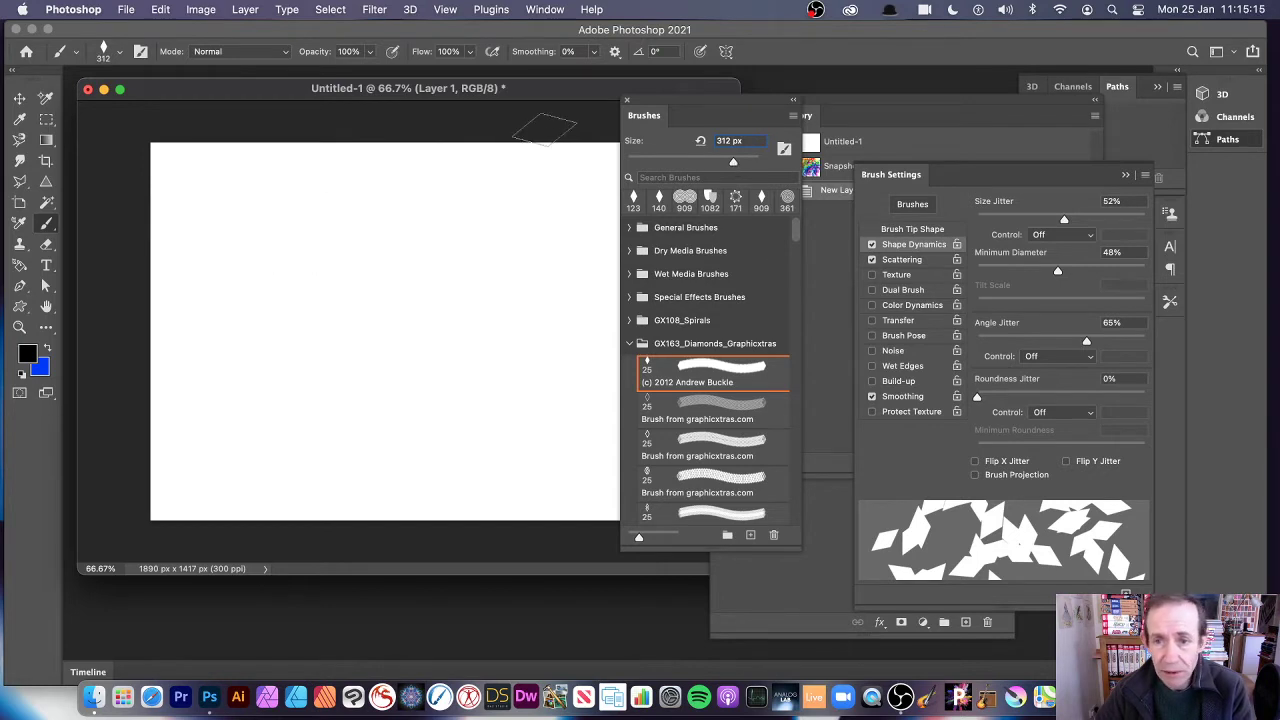
- Disable Shape Dynamics and Scattering, set tip spacing to 74%, and paint a diamond stroke
mouse_move(883, 179)
left_mouse_down()
mouse_move(833, 140)
mouse_move(831, 97)
mouse_move(811, 77)
left_mouse_up()
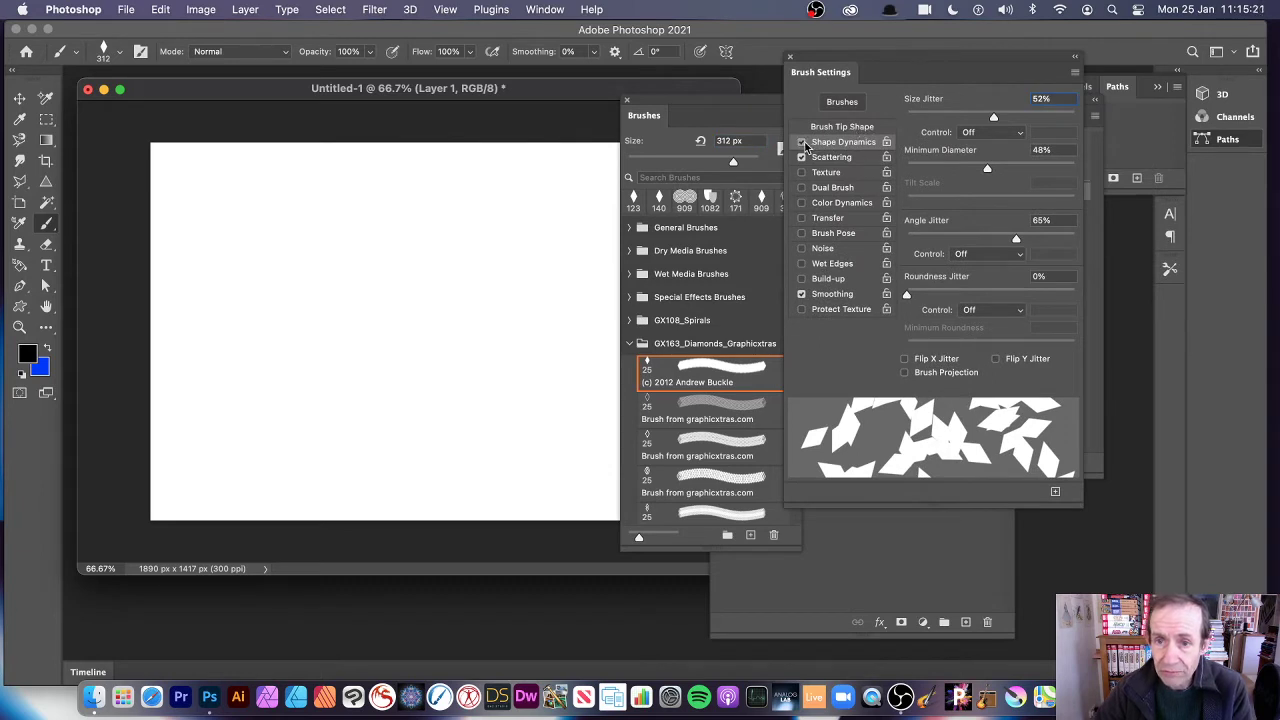
left_click(801, 142)
left_click(801, 157)
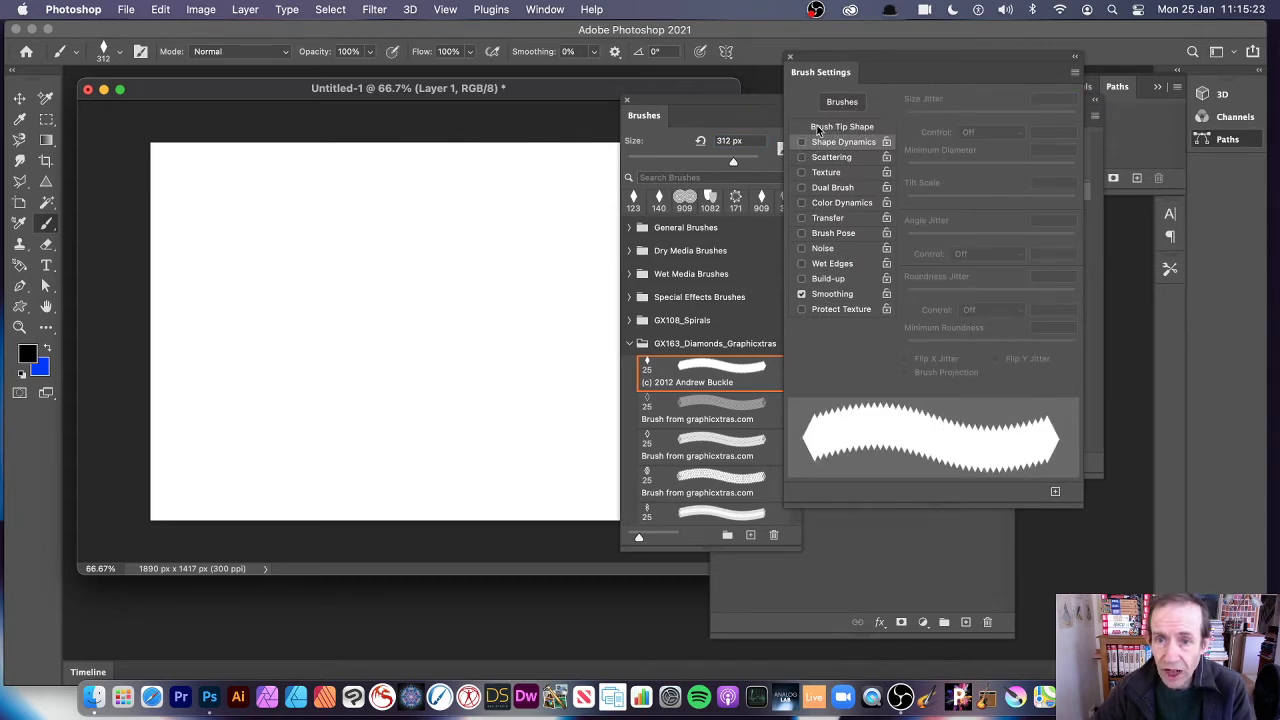
left_click(838, 127)
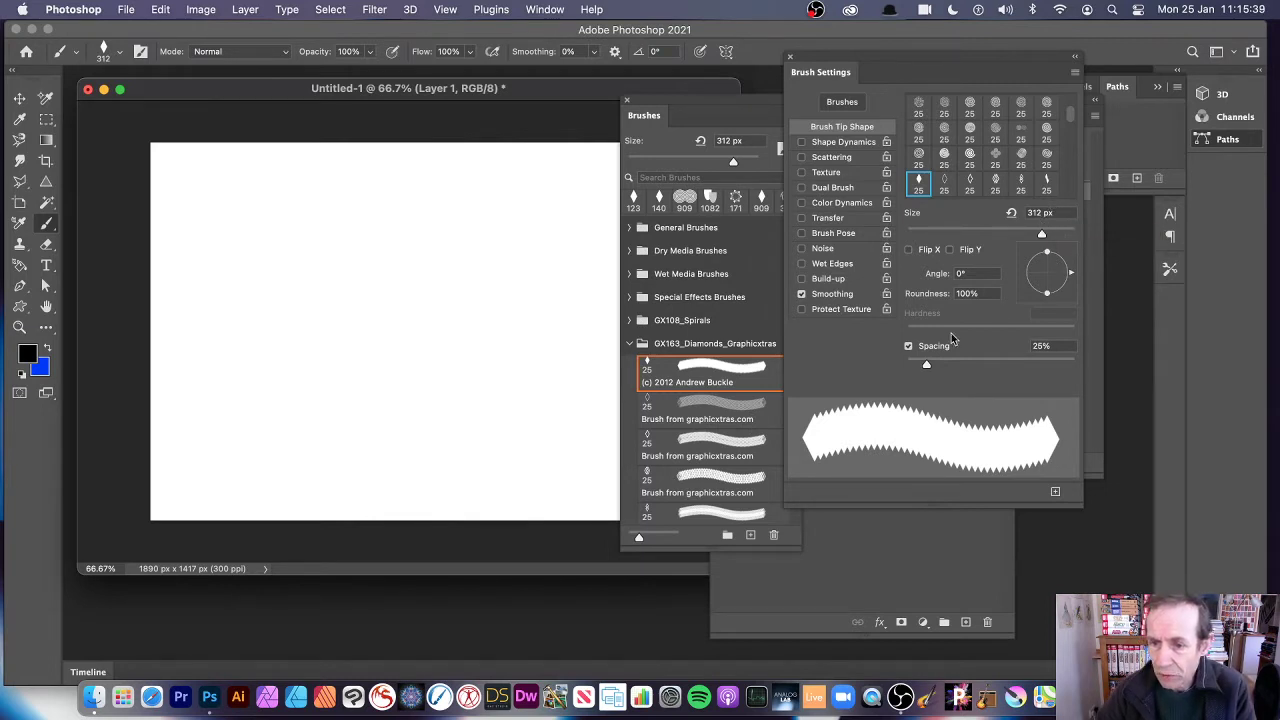
left_click_drag(938, 368, 968, 372)
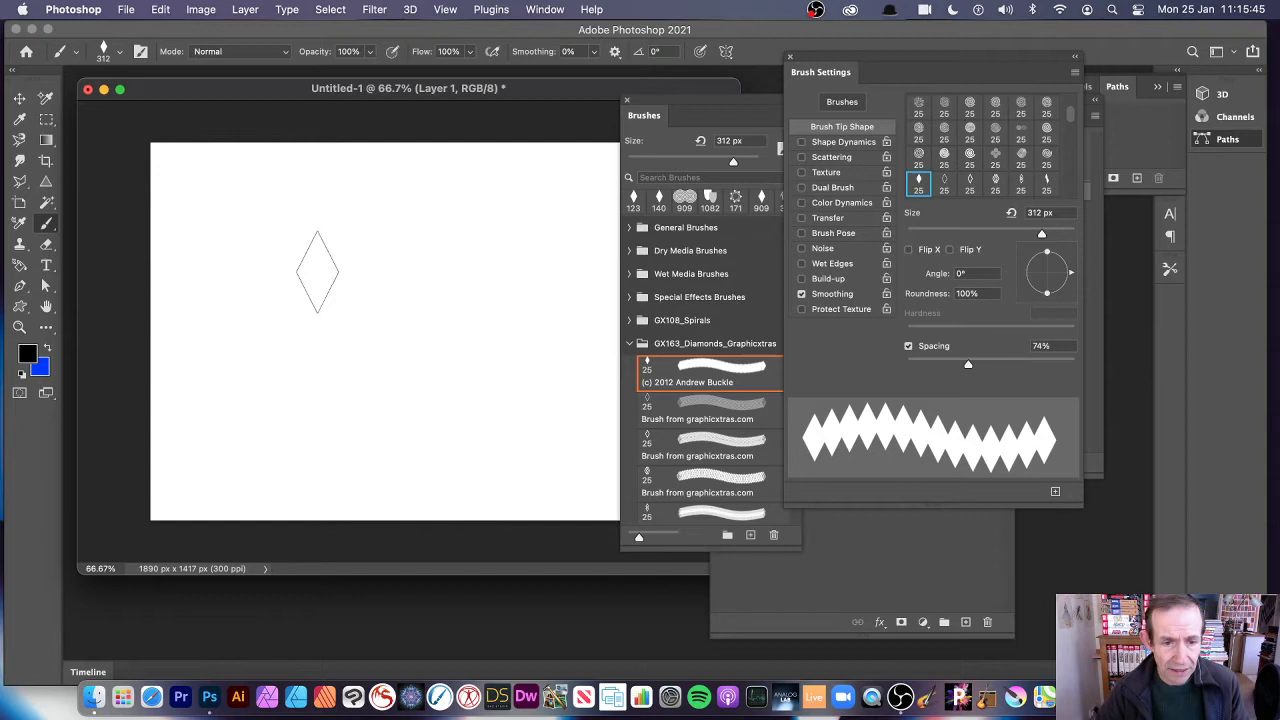
mouse_move(237, 274)
left_mouse_down()
mouse_move(429, 292)
mouse_move(504, 324)
mouse_move(572, 382)
left_mouse_up()
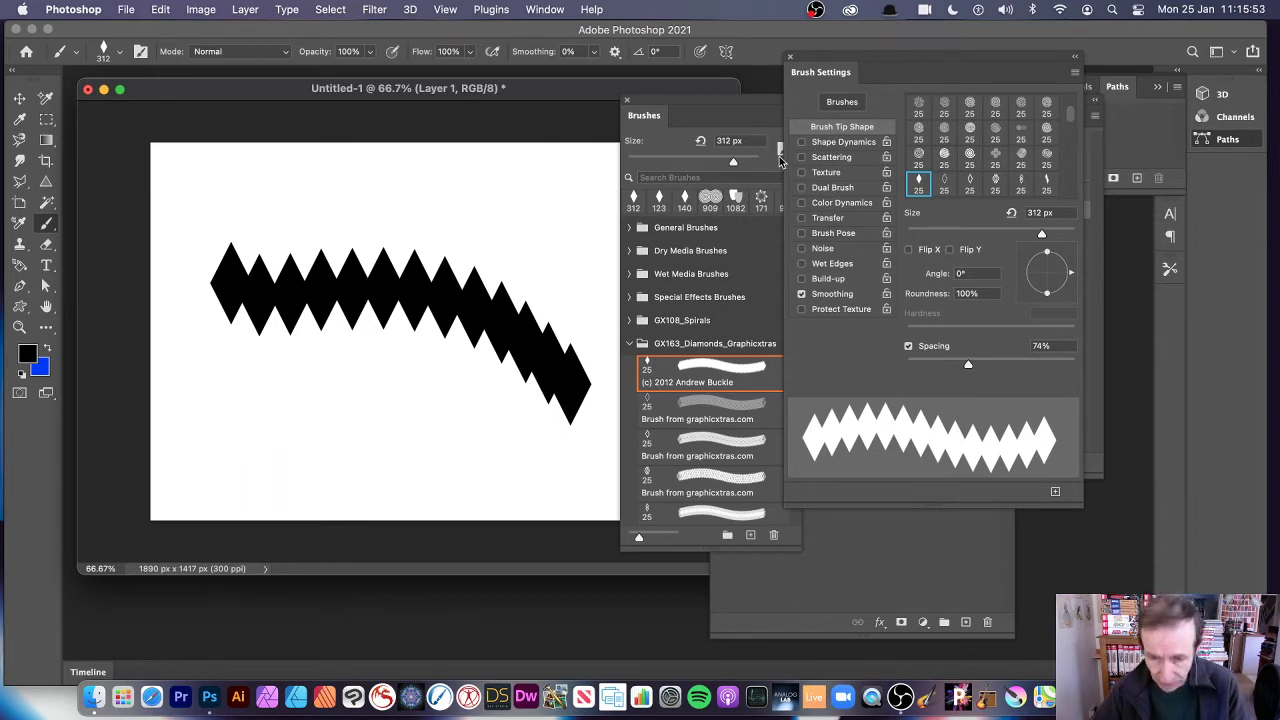
- Enable Scattering on the diamond brush with a count of 7
left_click(834, 160)
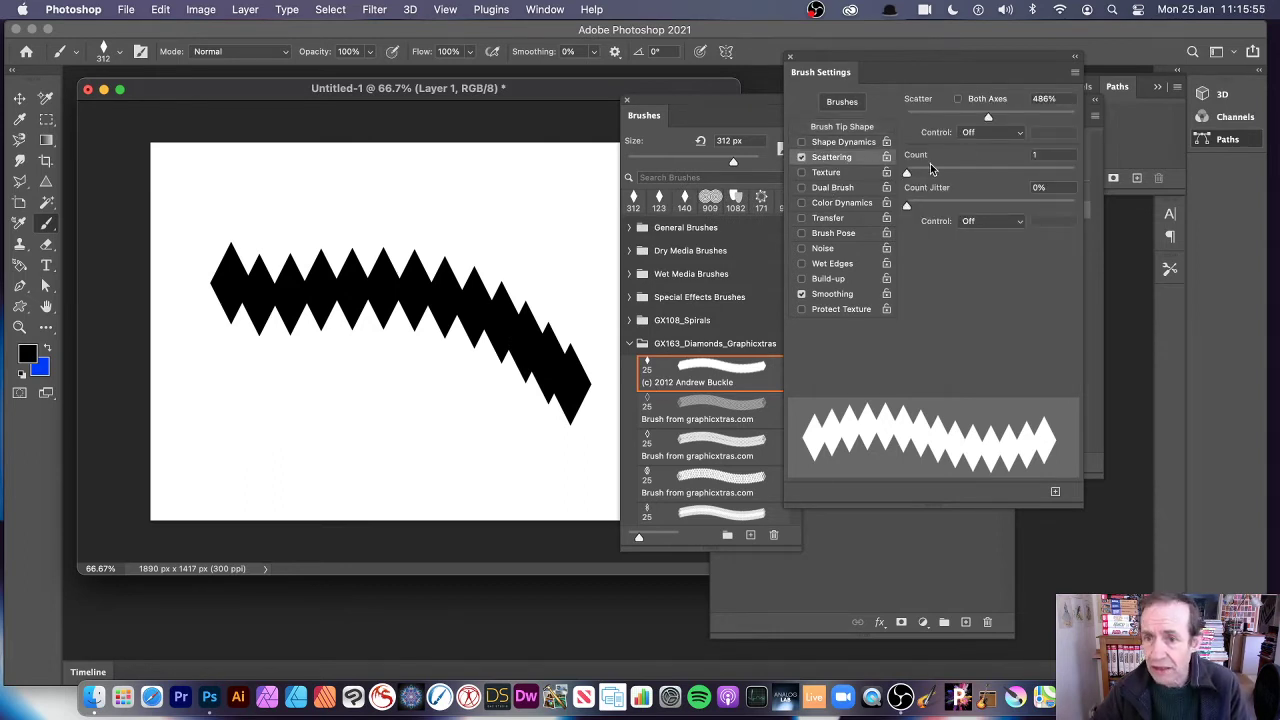
left_click_drag(930, 170, 970, 176)
right_click(352, 388)
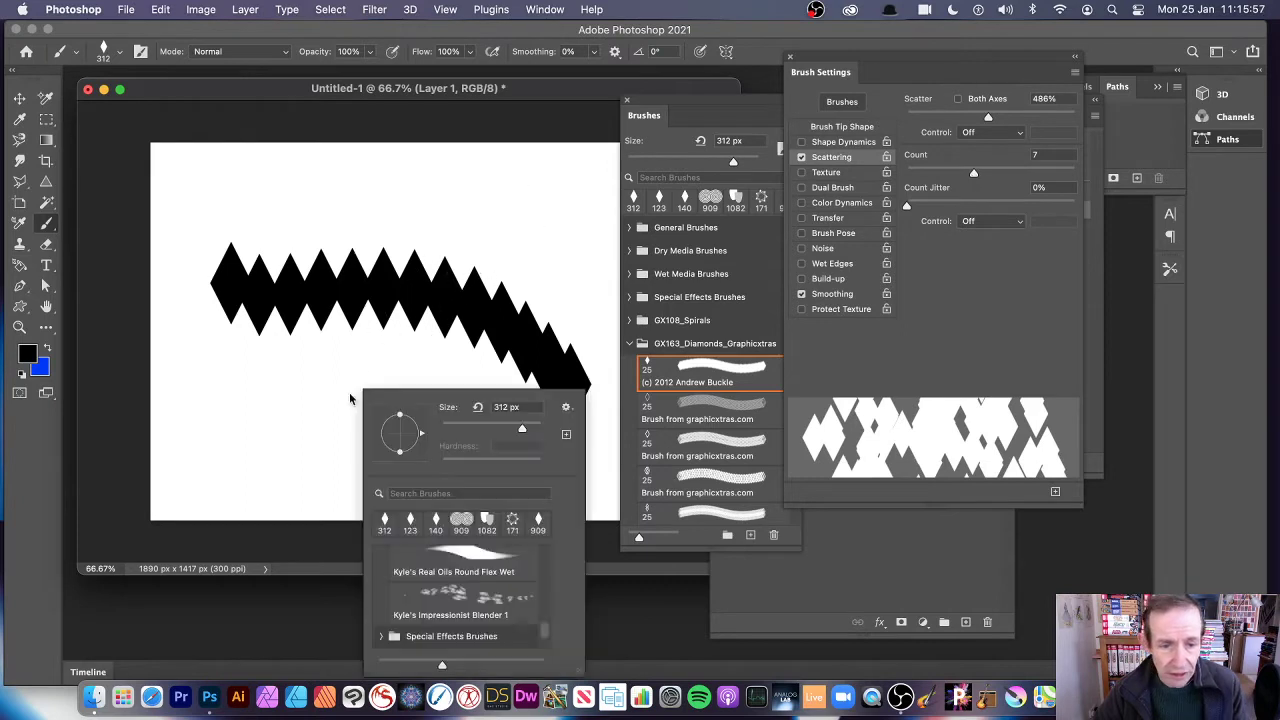
key("Escape")
- Paint a scattered test stroke, then undo it to keep the original diamond row
mouse_move(277, 394)
left_mouse_down()
mouse_move(351, 414)
mouse_move(477, 401)
mouse_move(540, 415)
left_mouse_up()
key("super+z")
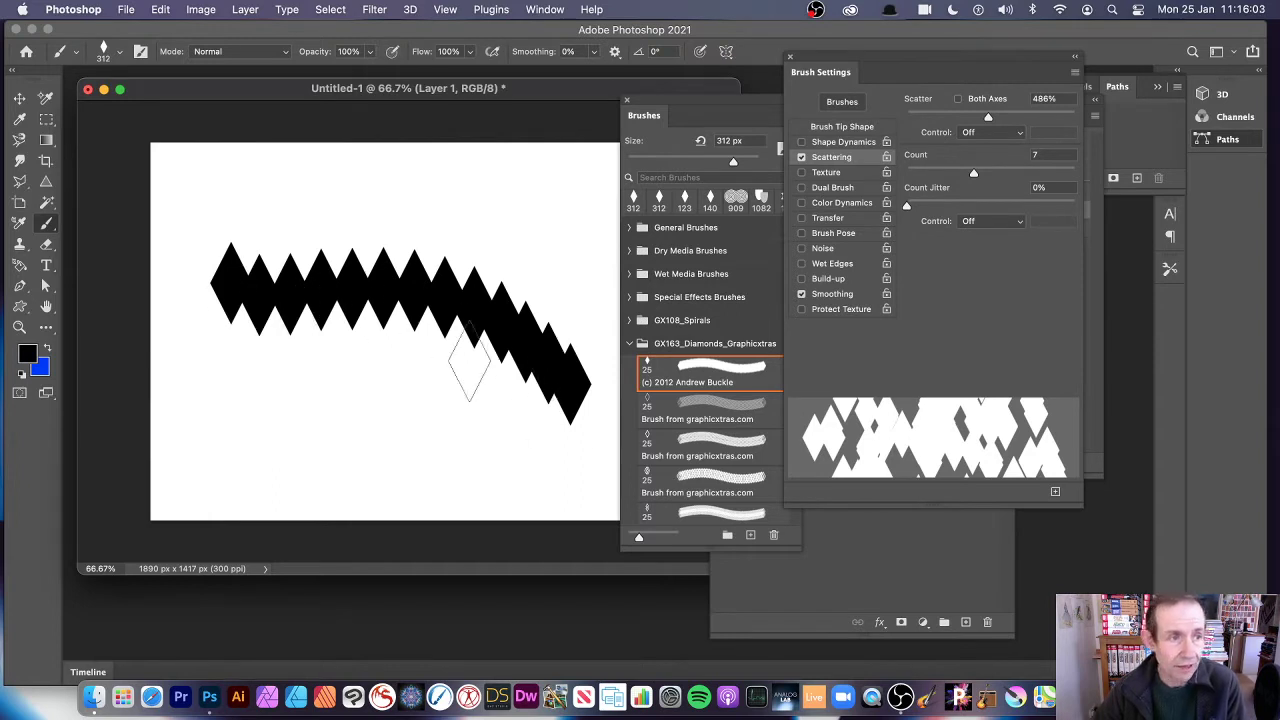
key("v")
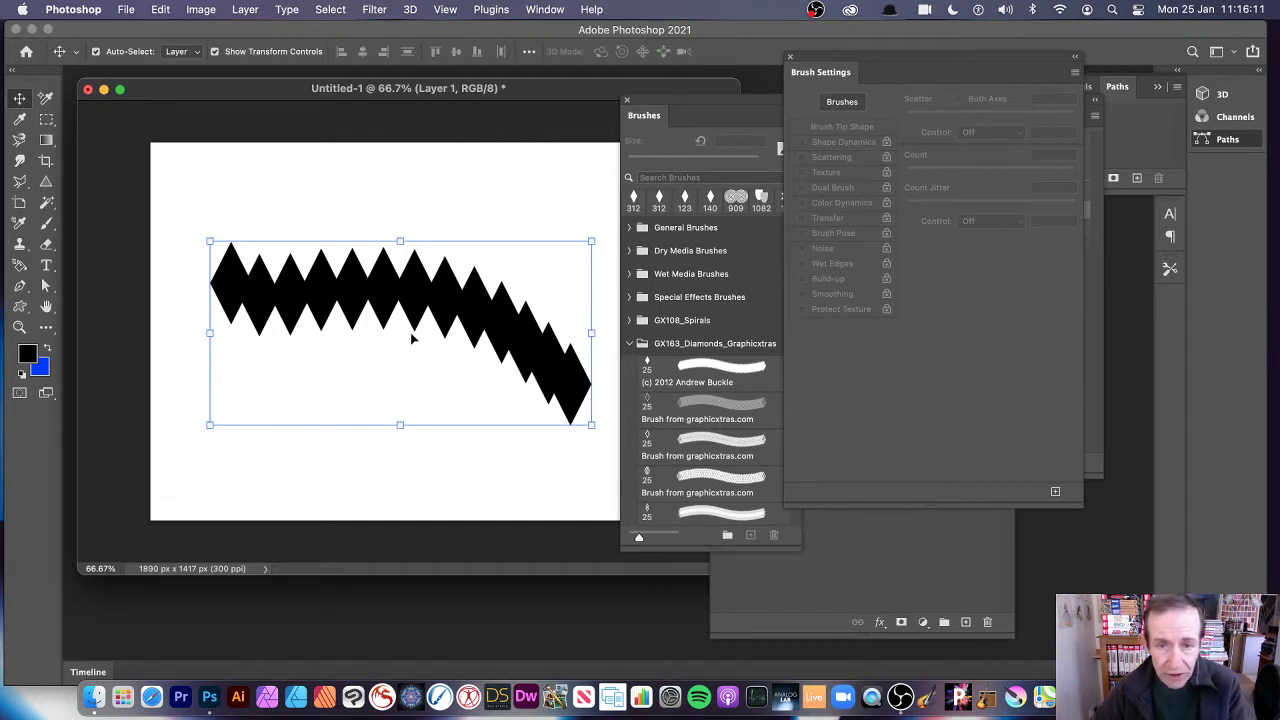
key("super+z")
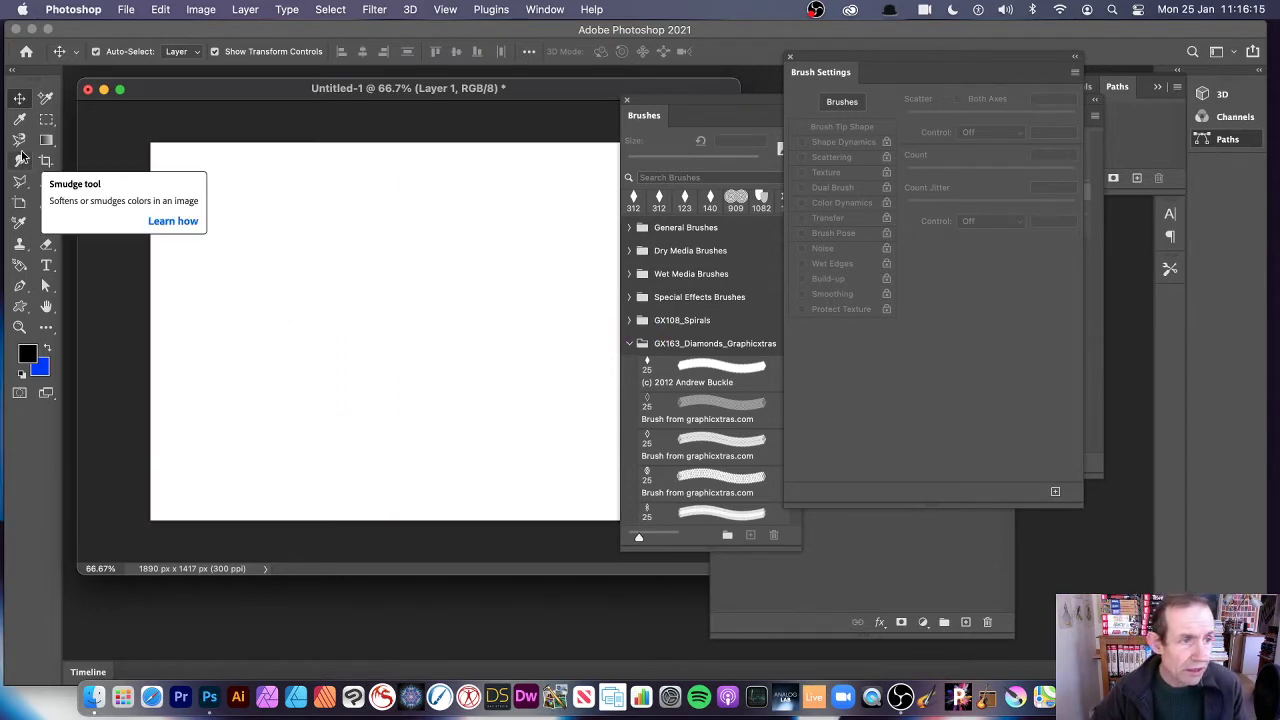
left_click(46, 224)
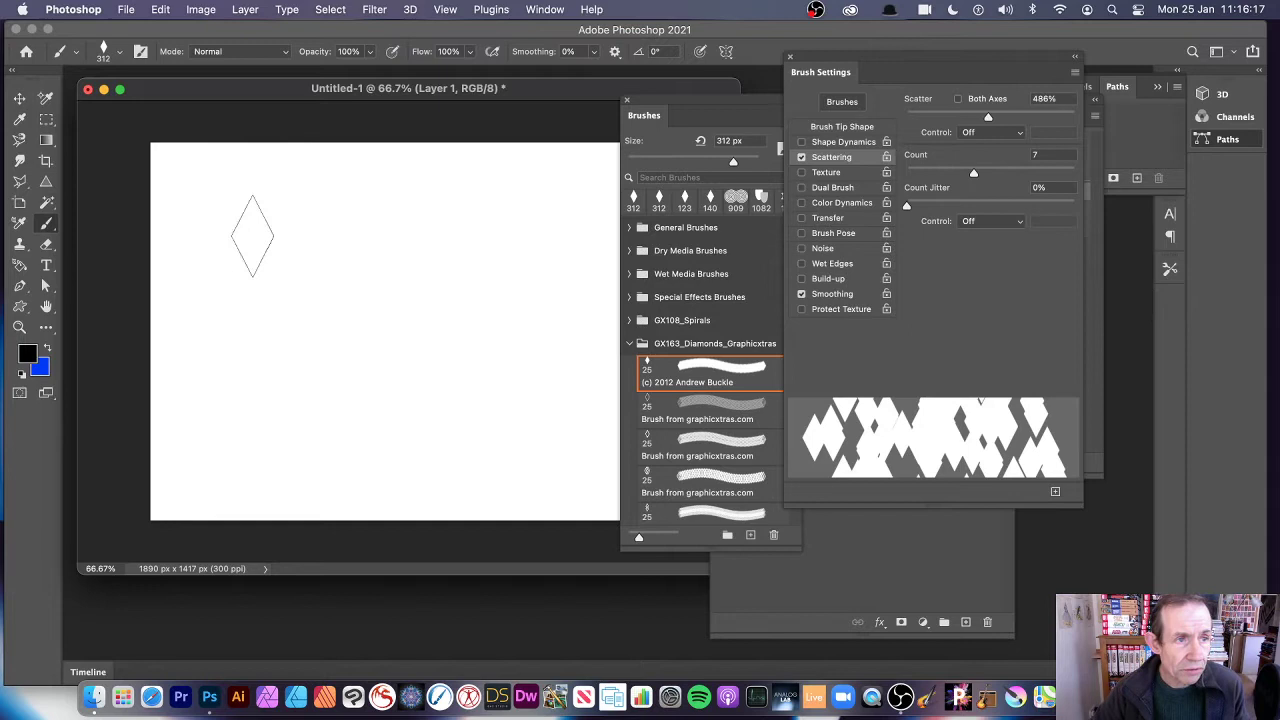
left_click(228, 290)
mouse_move(226, 290)
left_mouse_down()
mouse_move(285, 230)
mouse_move(442, 236)
mouse_move(543, 275)
left_mouse_up()
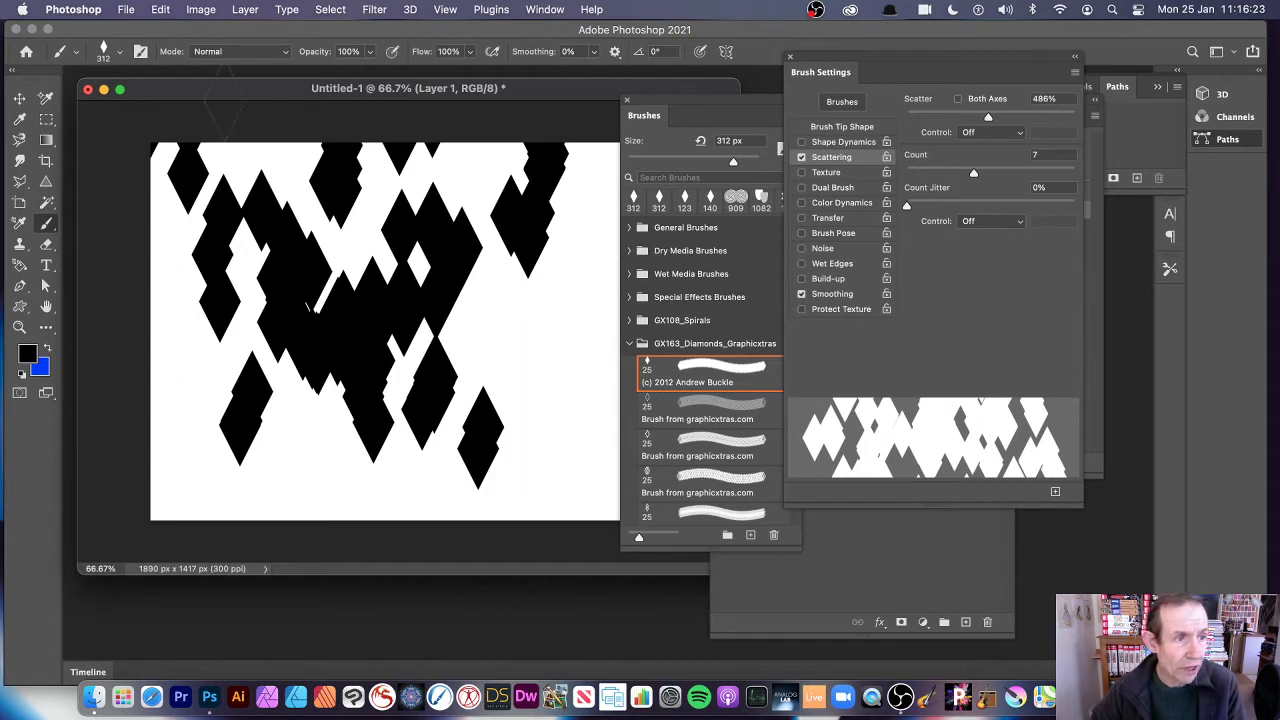
left_click(18, 100)
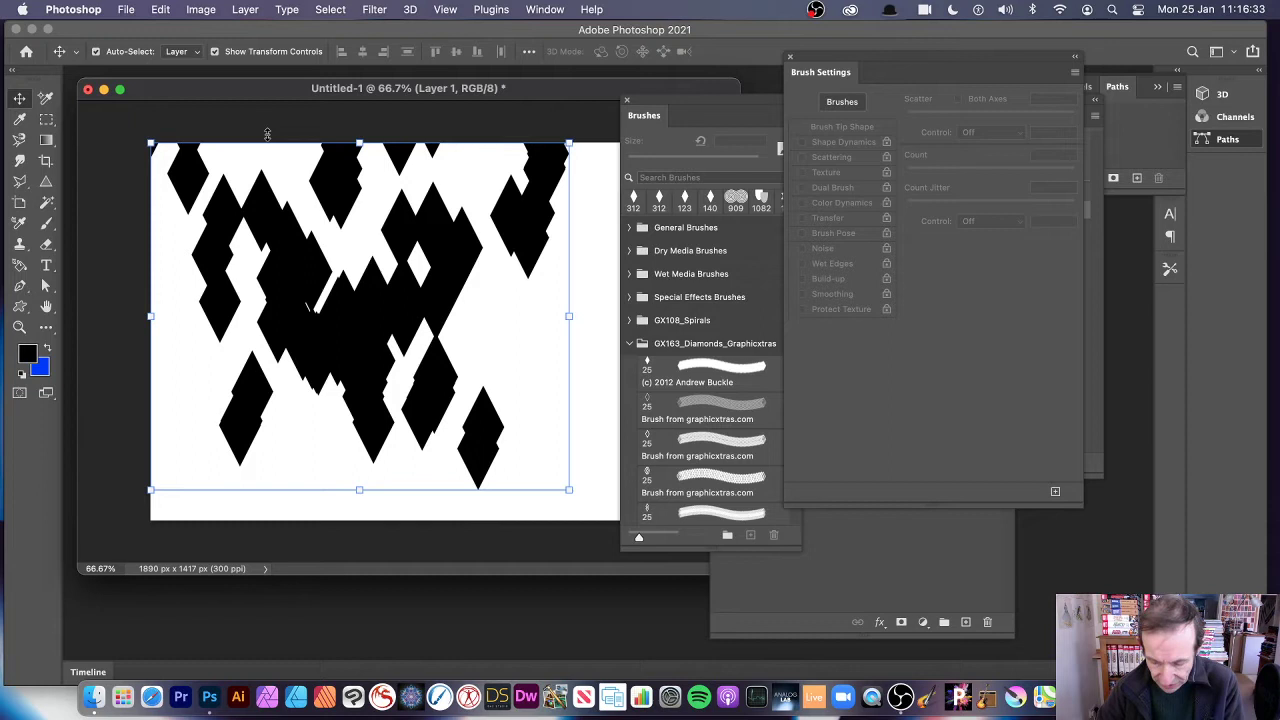
key("super+z")
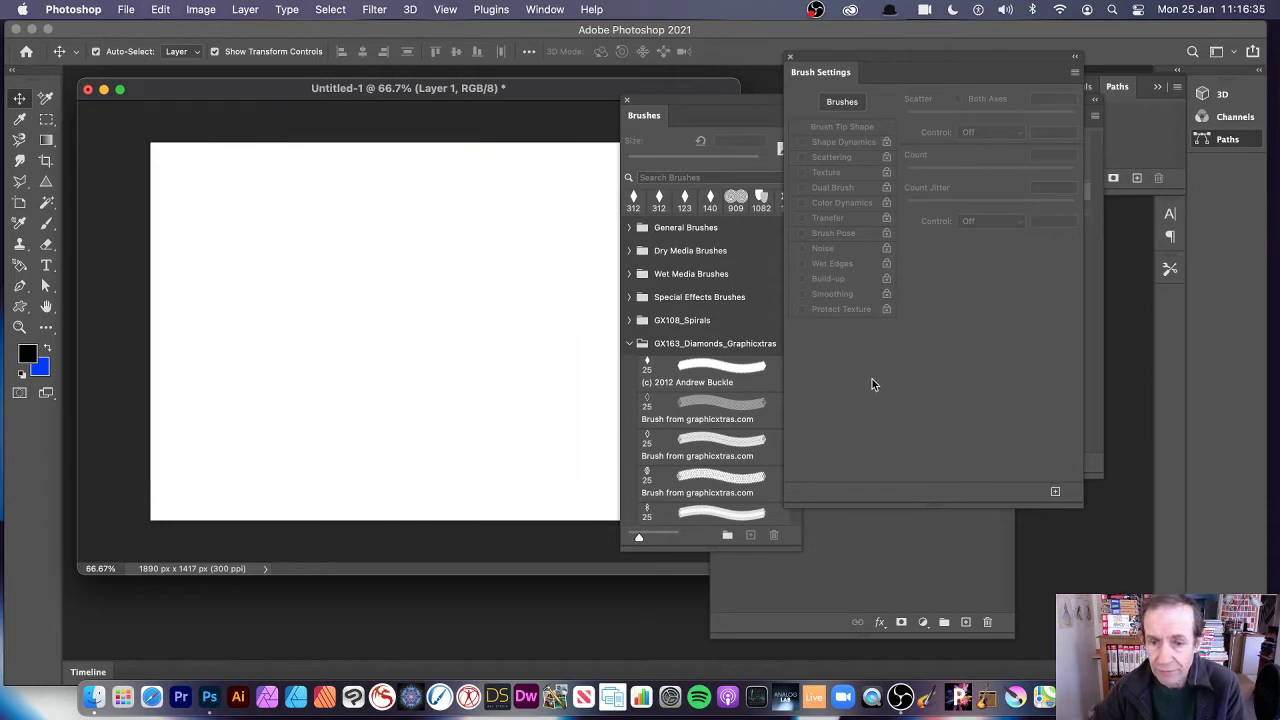
- Turn off scattering, paint a curving diamond zigzag across the upper canvas, and nudge it slightly
left_click(46, 226)
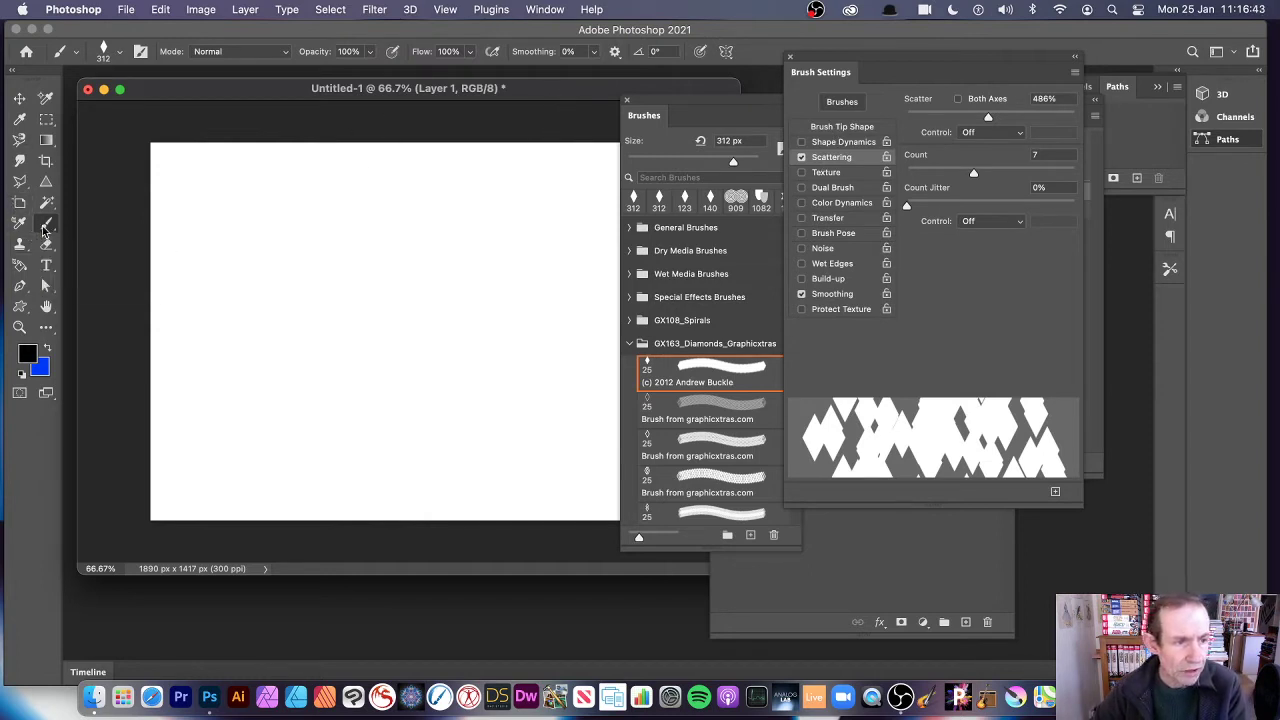
right_click(43, 230)
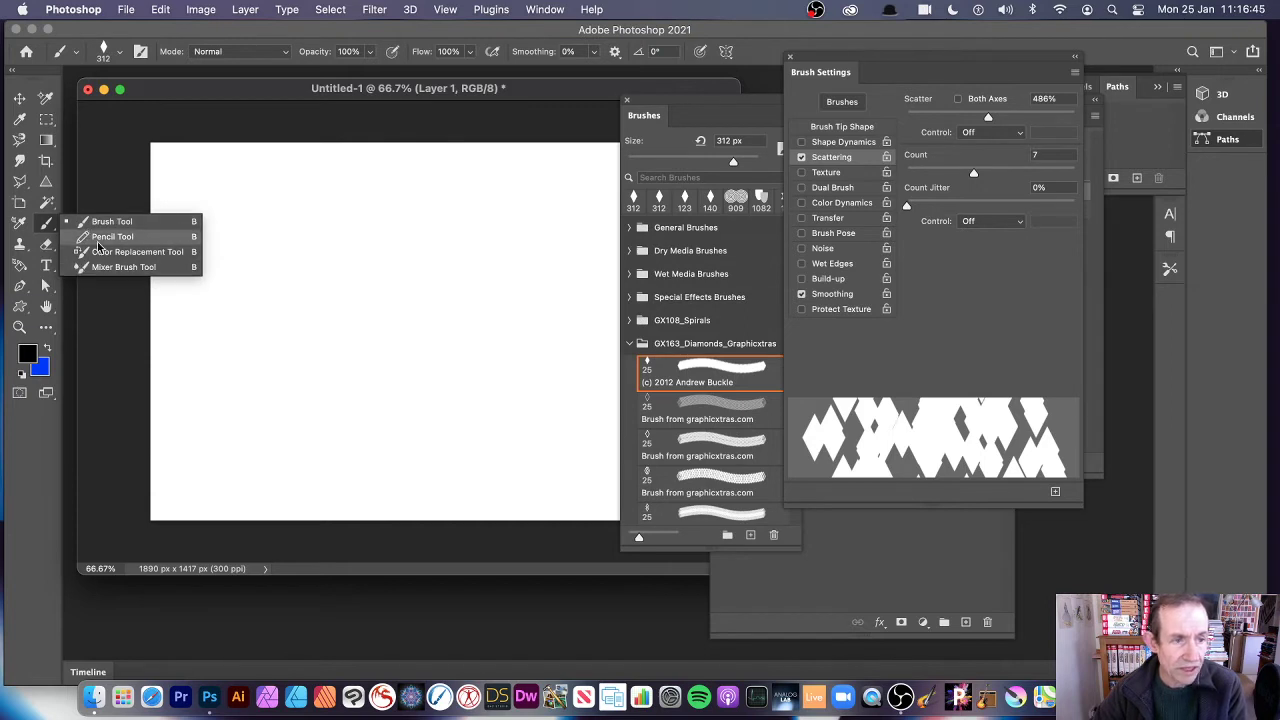
left_click(801, 157)
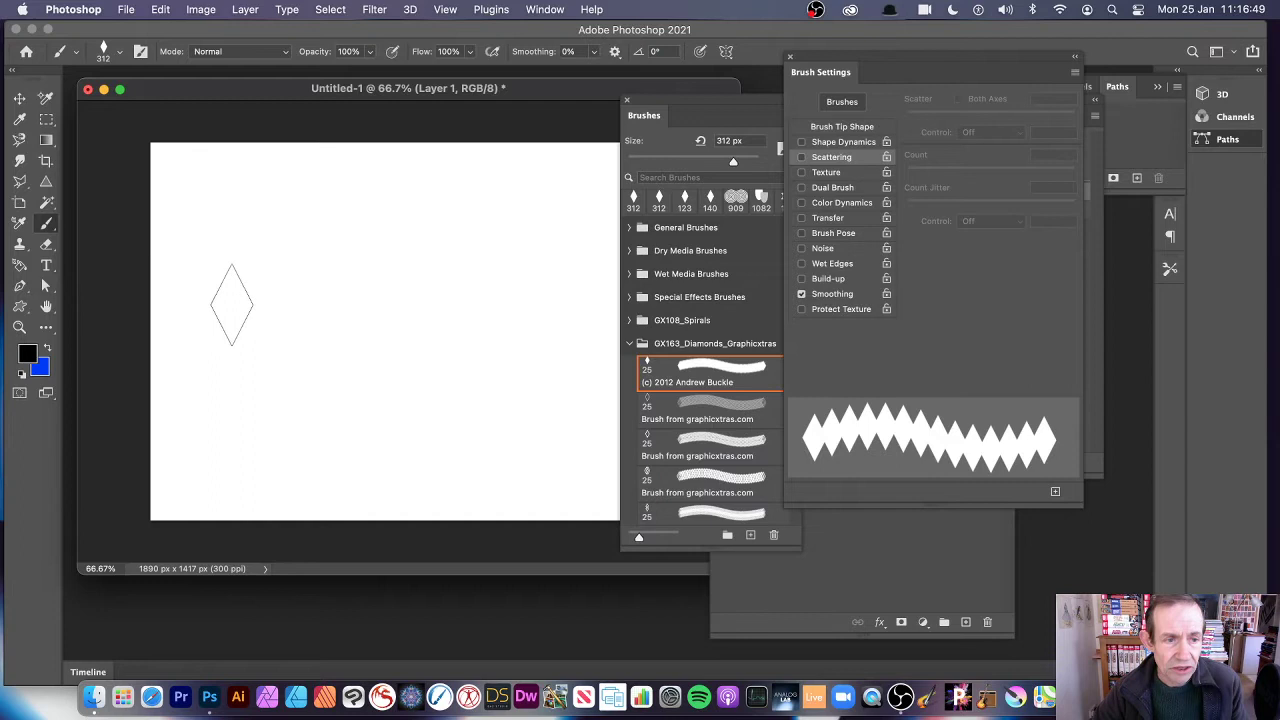
mouse_move(223, 294)
left_mouse_down()
mouse_move(385, 269)
mouse_move(580, 337)
left_mouse_up()
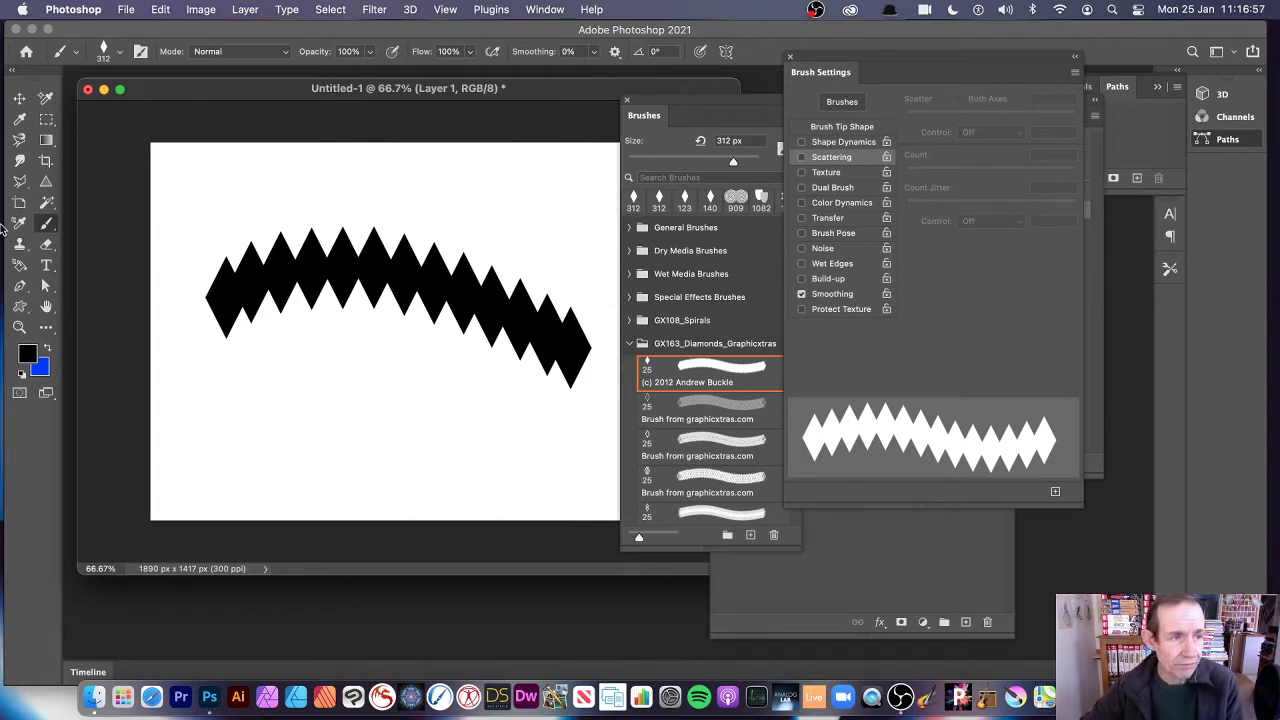
left_click(19, 98)
mouse_move(333, 275)
left_mouse_down()
mouse_move(324, 236)
mouse_move(305, 308)
mouse_move(334, 267)
mouse_move(337, 280)
left_mouse_up()
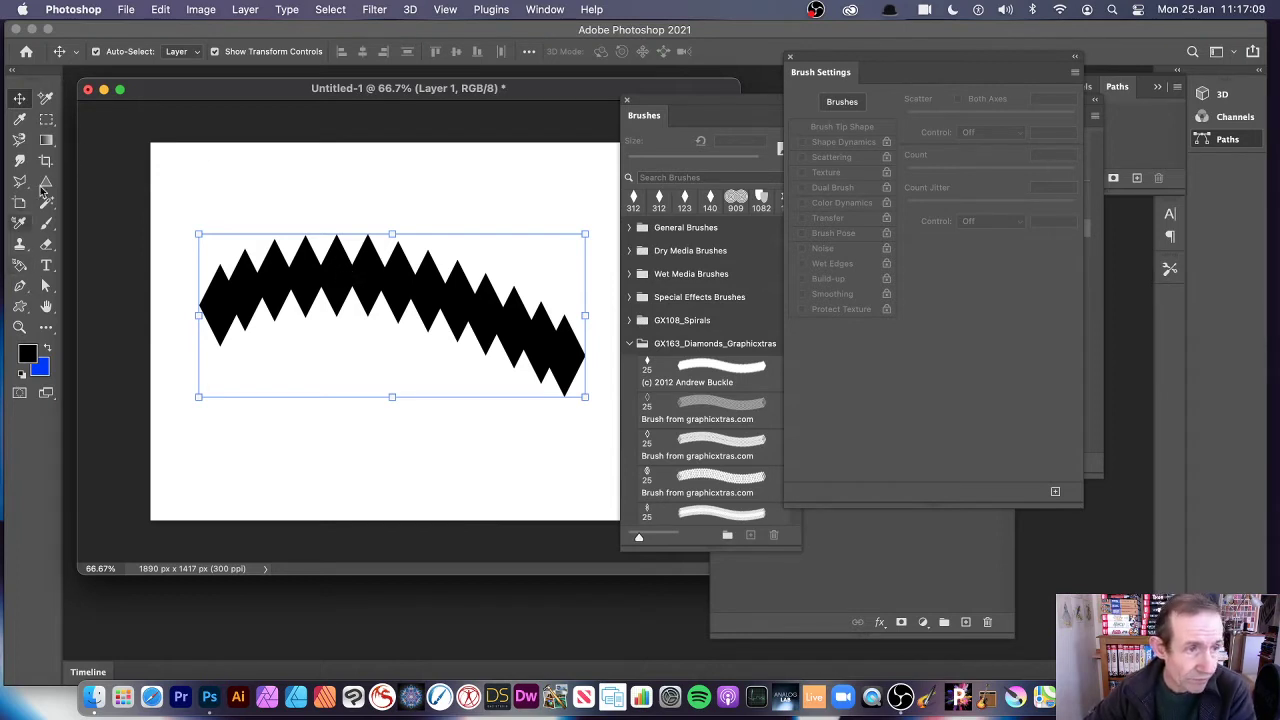
left_click(47, 142)
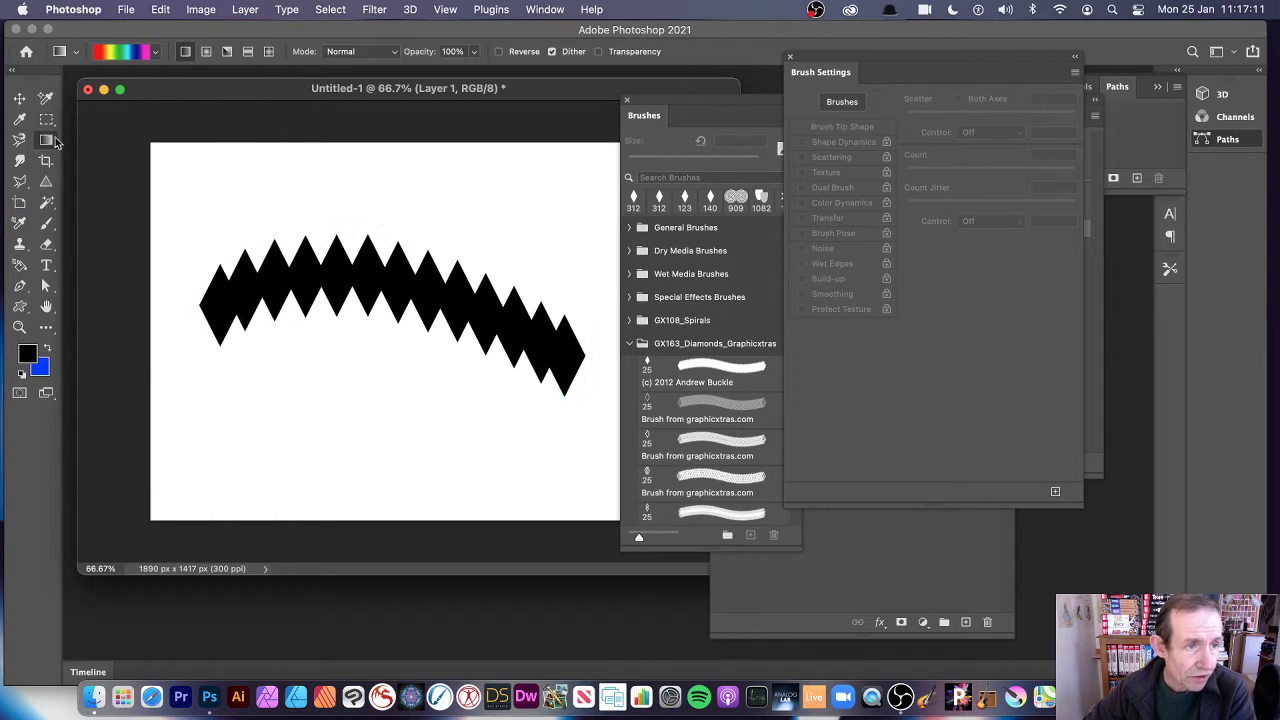
left_click_drag(243, 202, 515, 321)
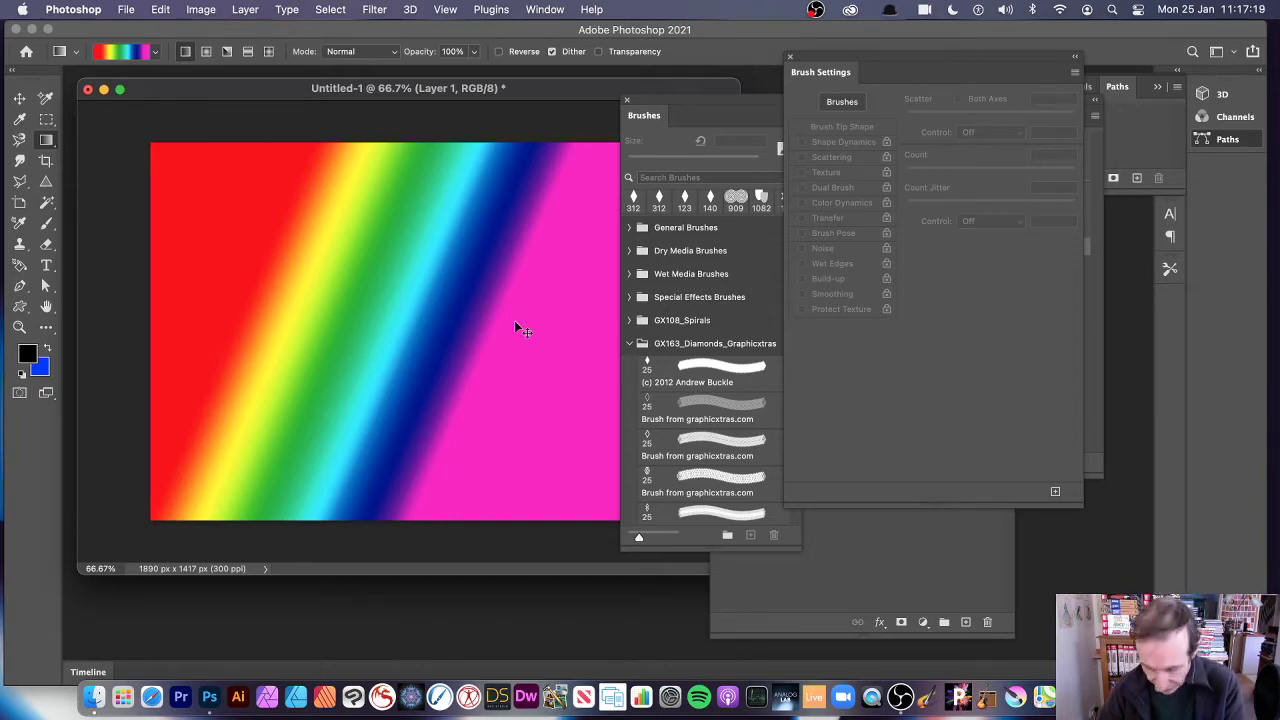
key("super+z")
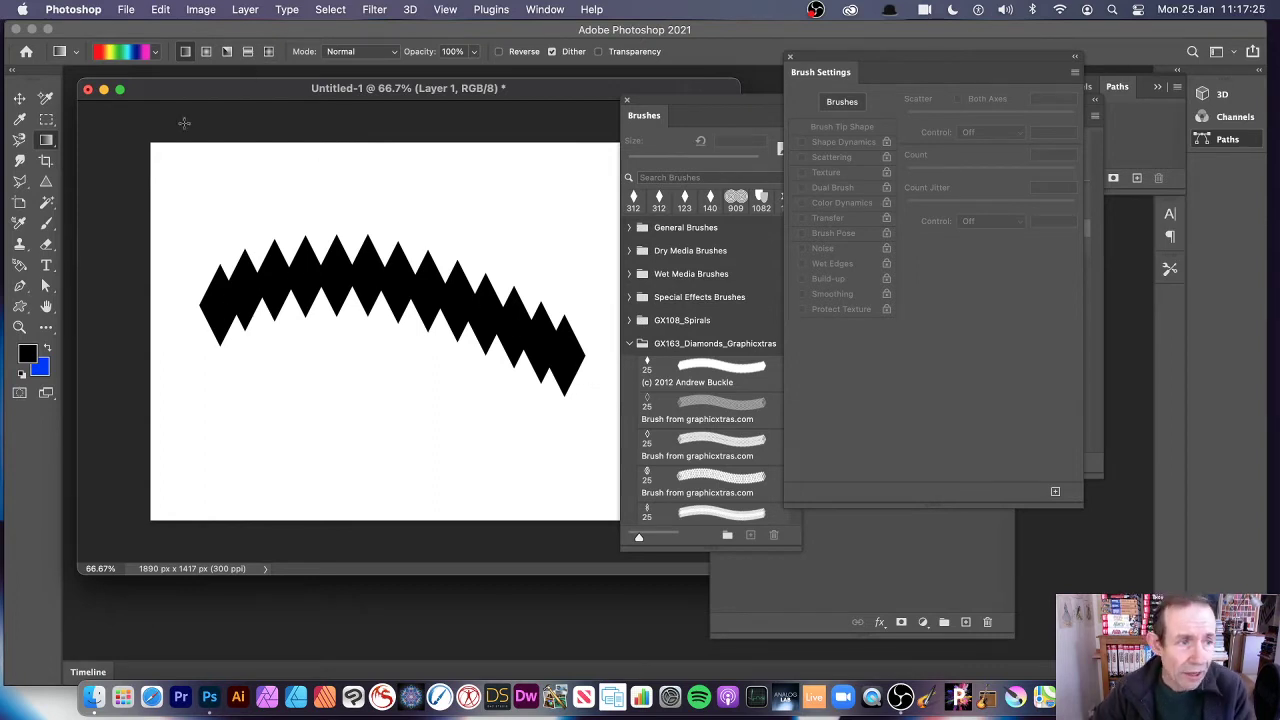
- Select the white background with the Magic Wand at tolerance 0
left_click(46, 201)
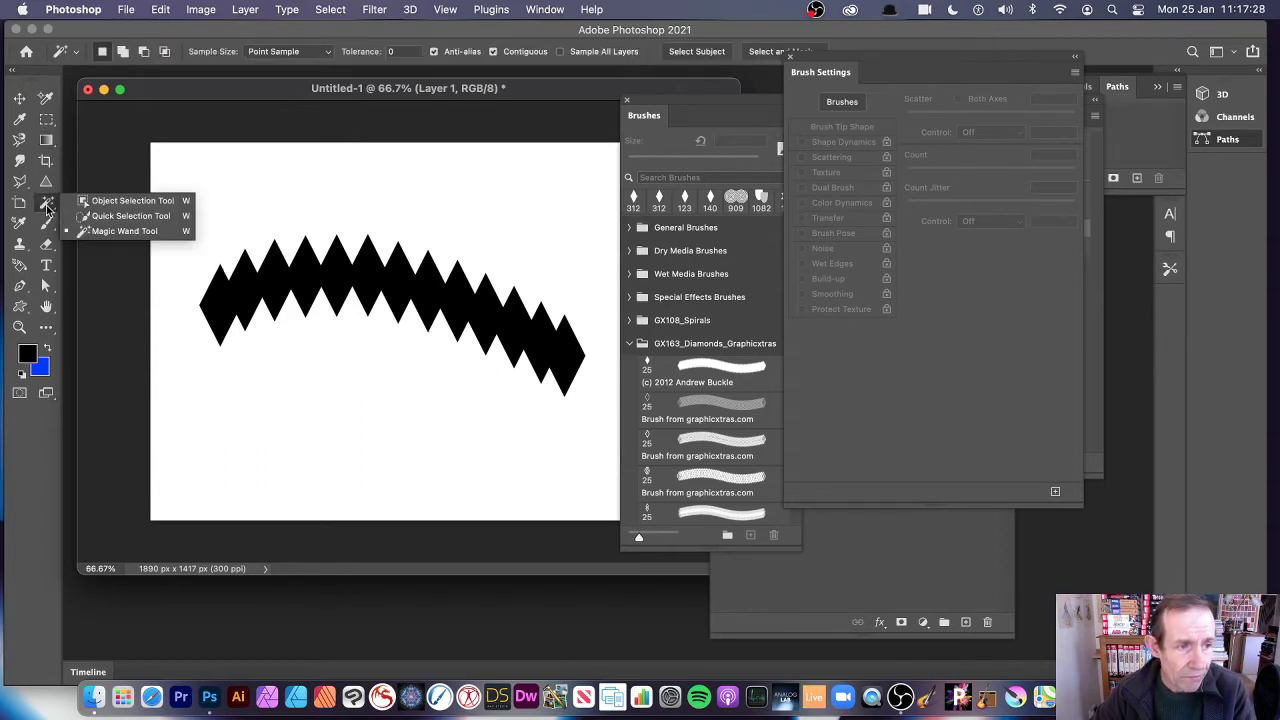
left_click(125, 233)
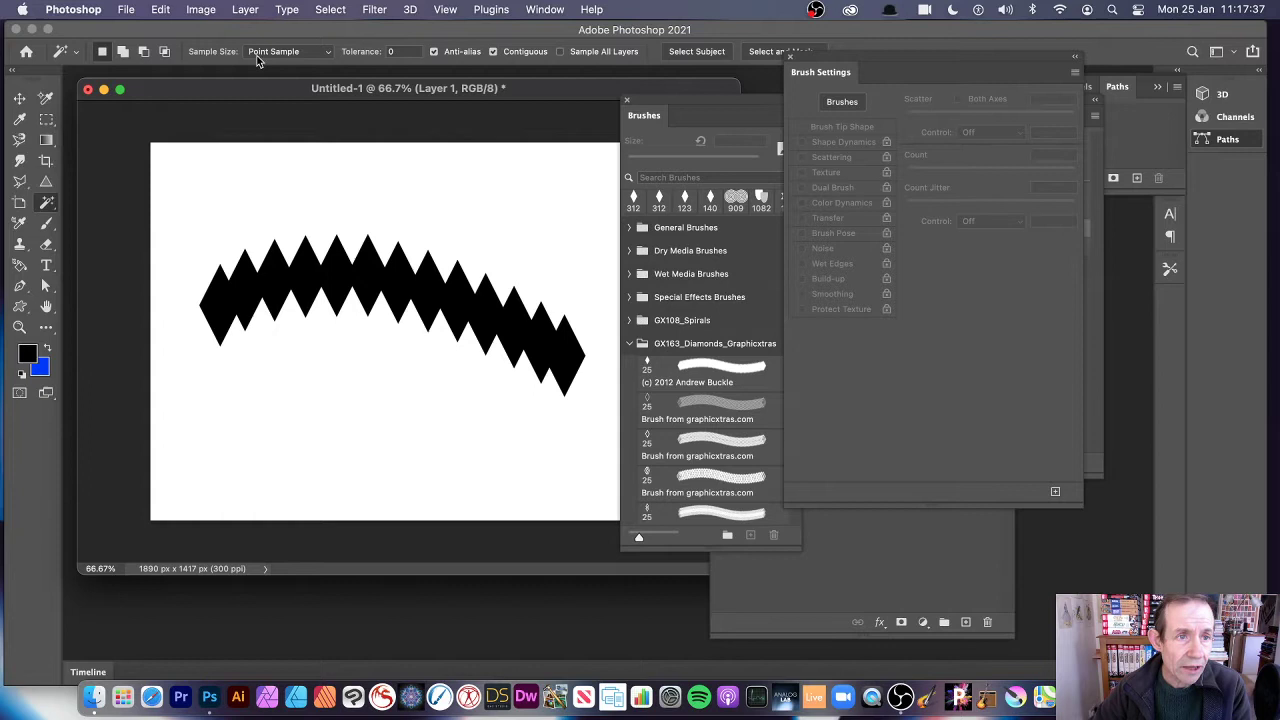
left_click(369, 52)
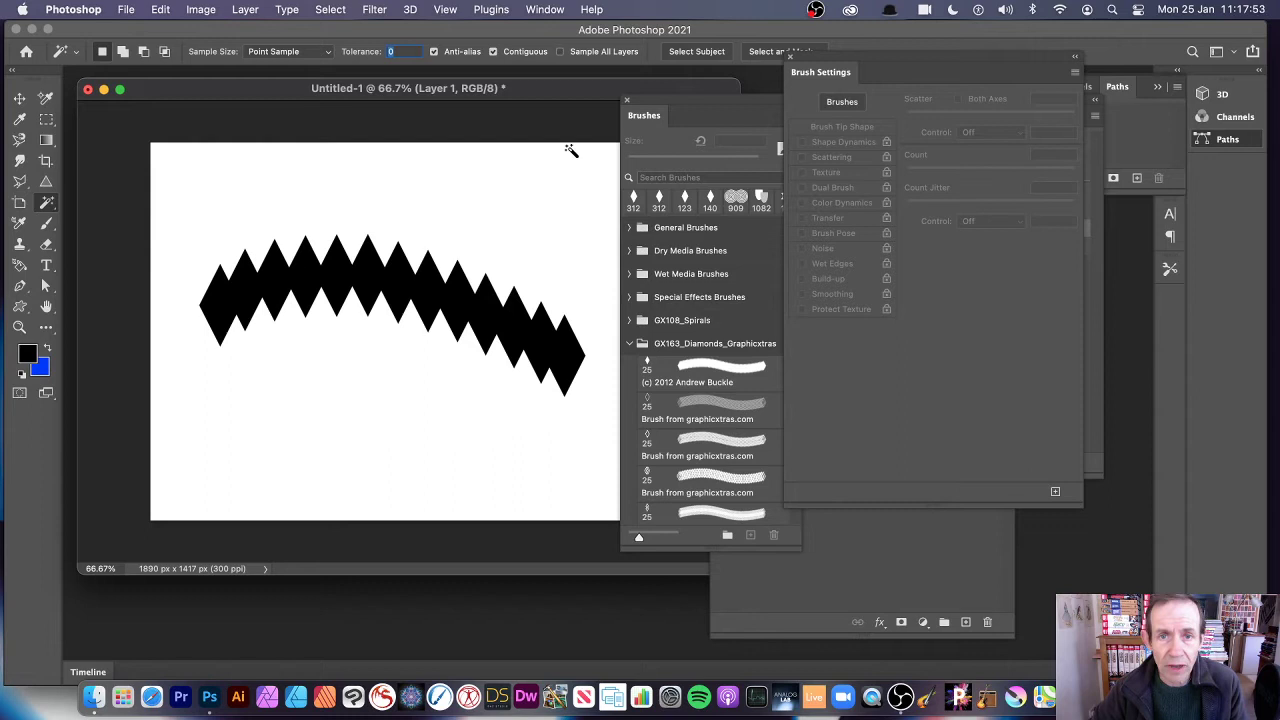
left_click(437, 193)
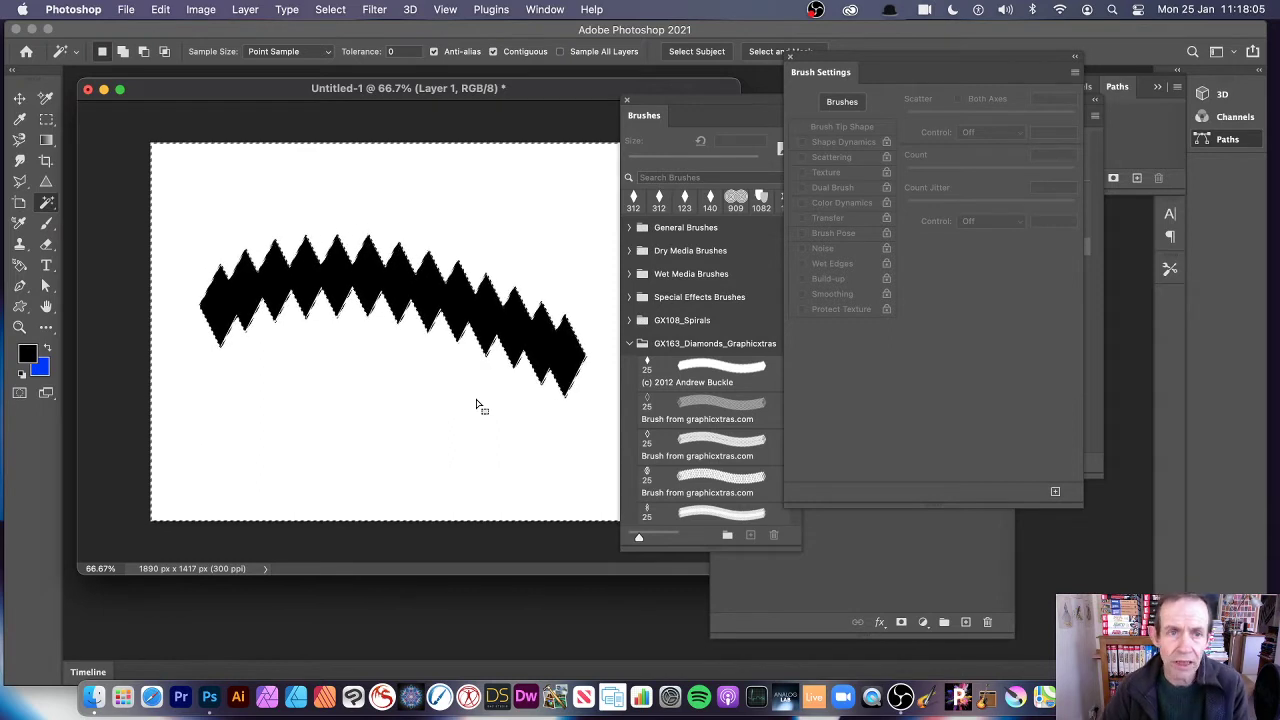
- Invert the selection so only the black zigzag stroke is selected
left_click(330, 9)
left_click(335, 76)
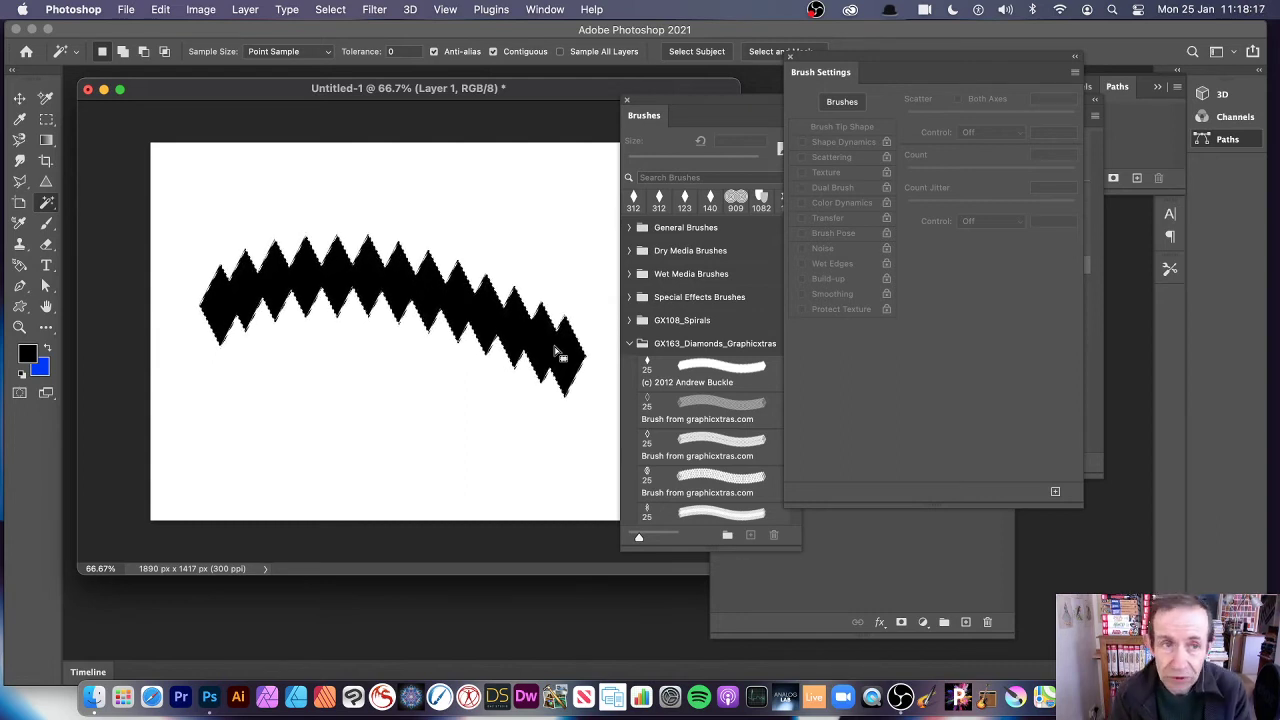
left_click(328, 9)
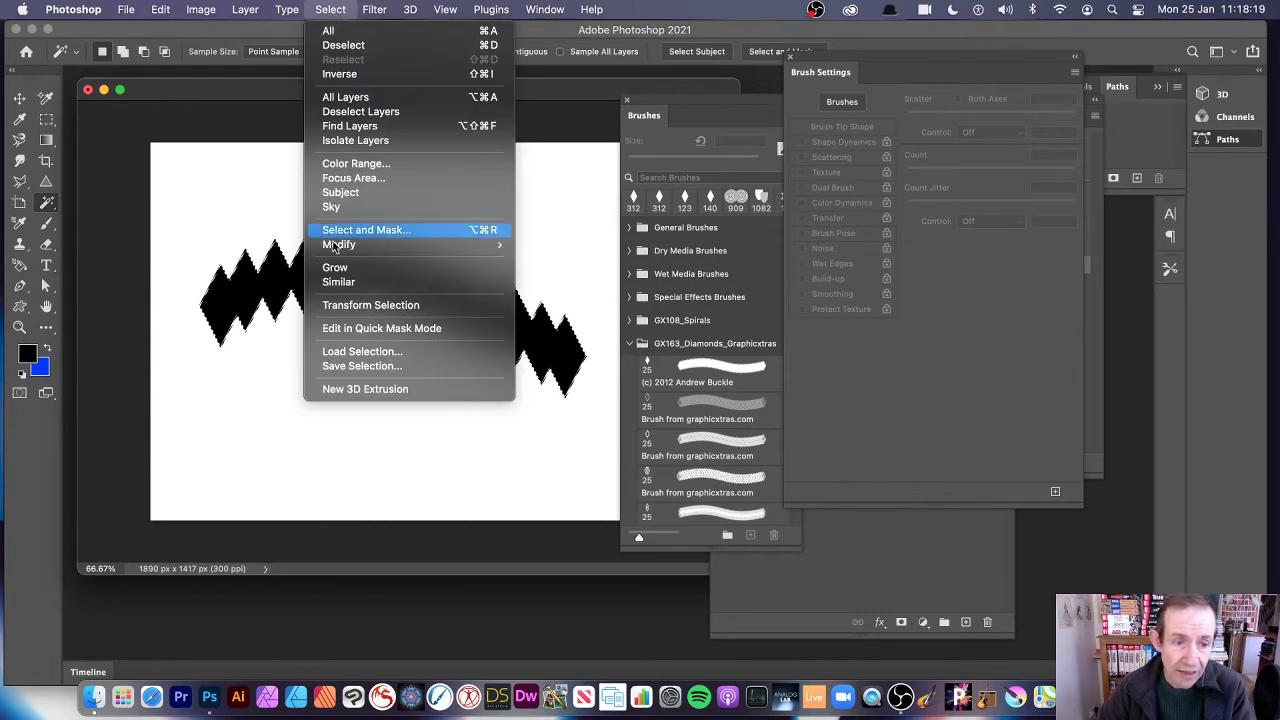
left_click(630, 115)
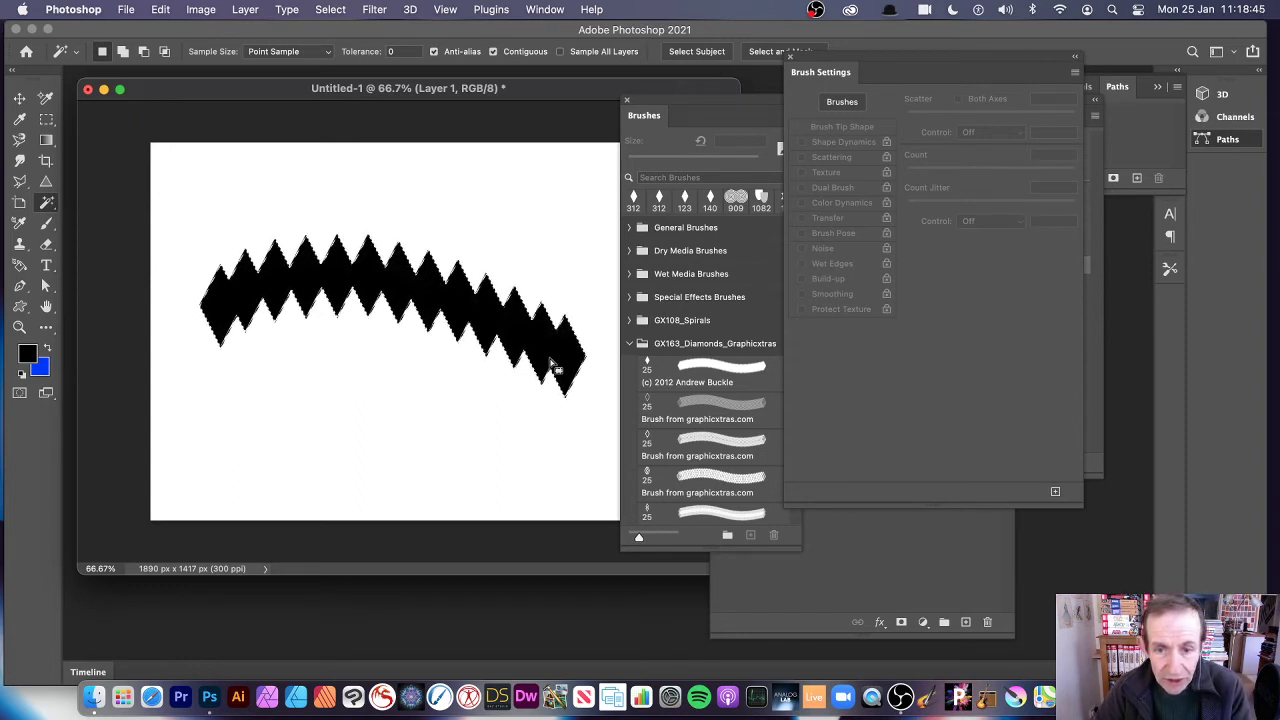
- Select the Gradient tool and set its blend mode to Difference
left_click(46, 140)
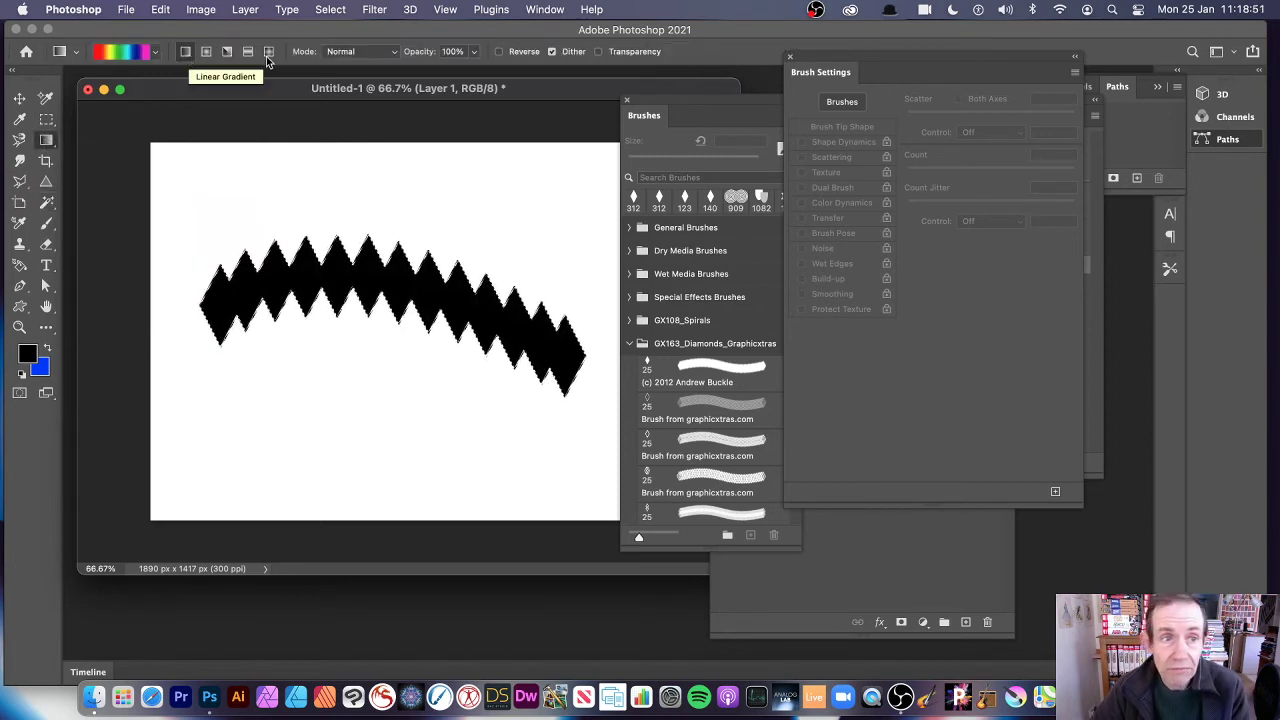
left_click(348, 52)
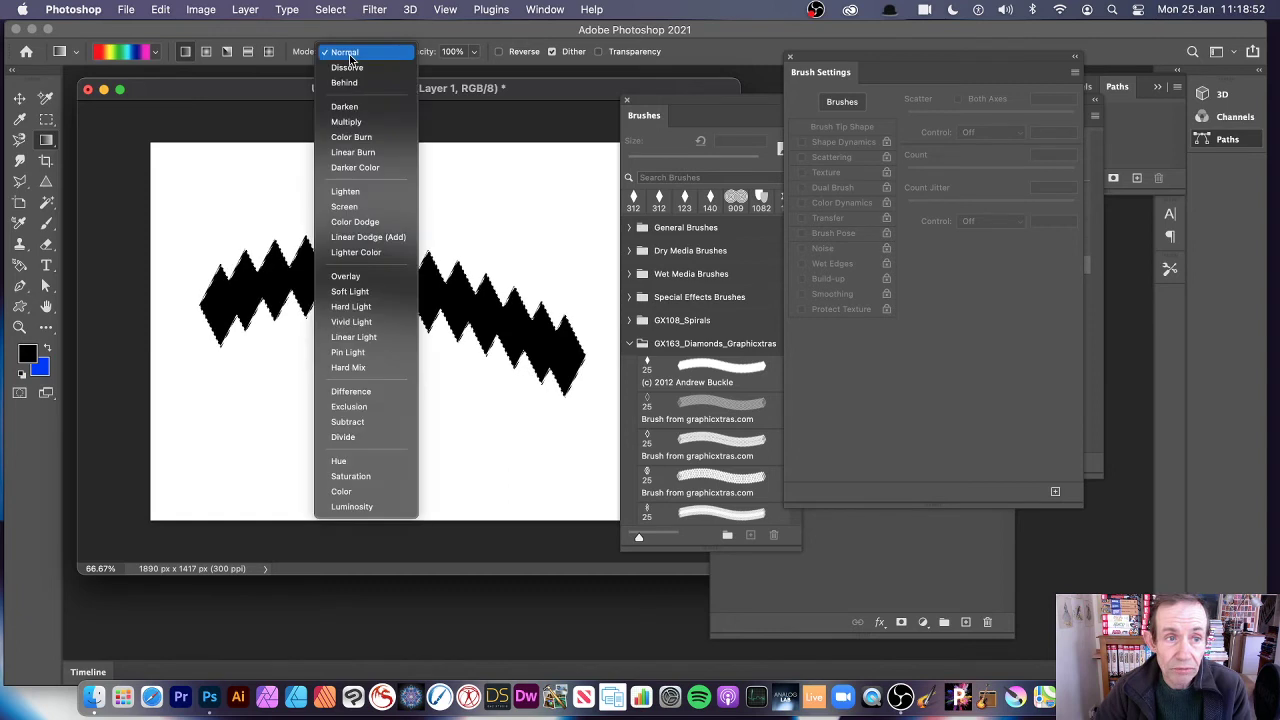
left_click(372, 391)
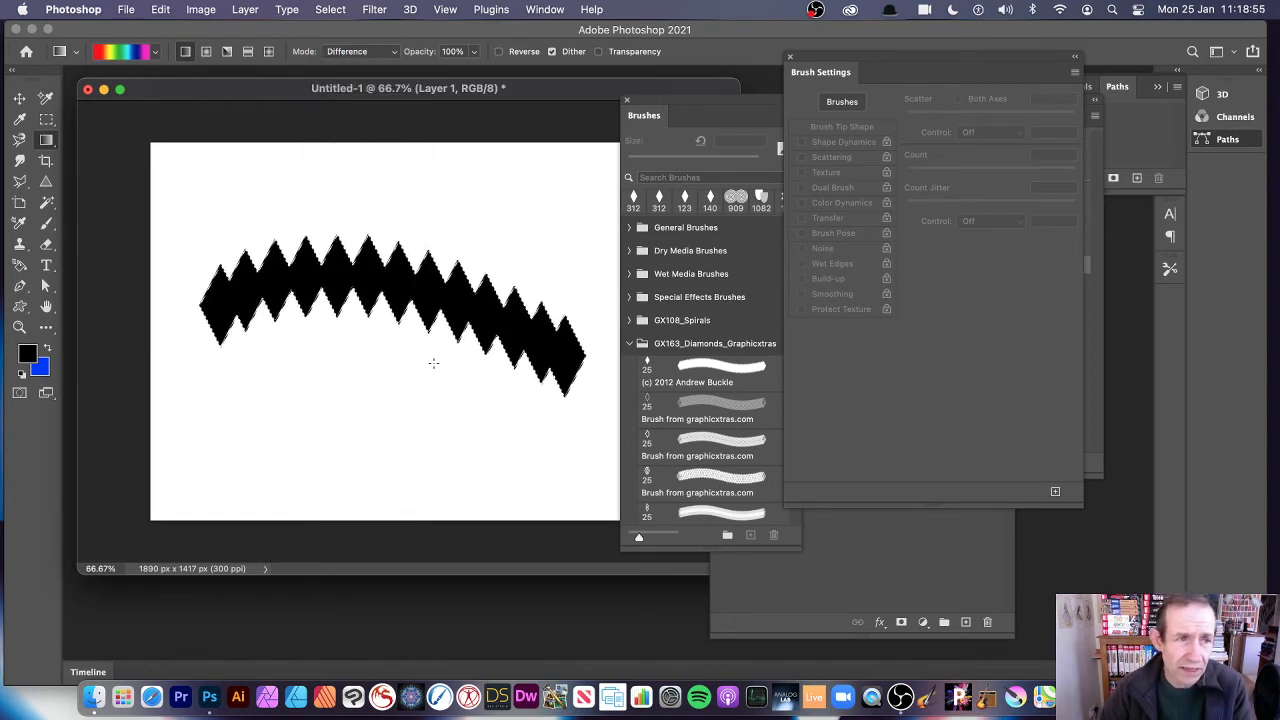
- Browse the Gradients panel, close it, and pick the first Color Harmonies 1 gradient
left_click(155, 52)
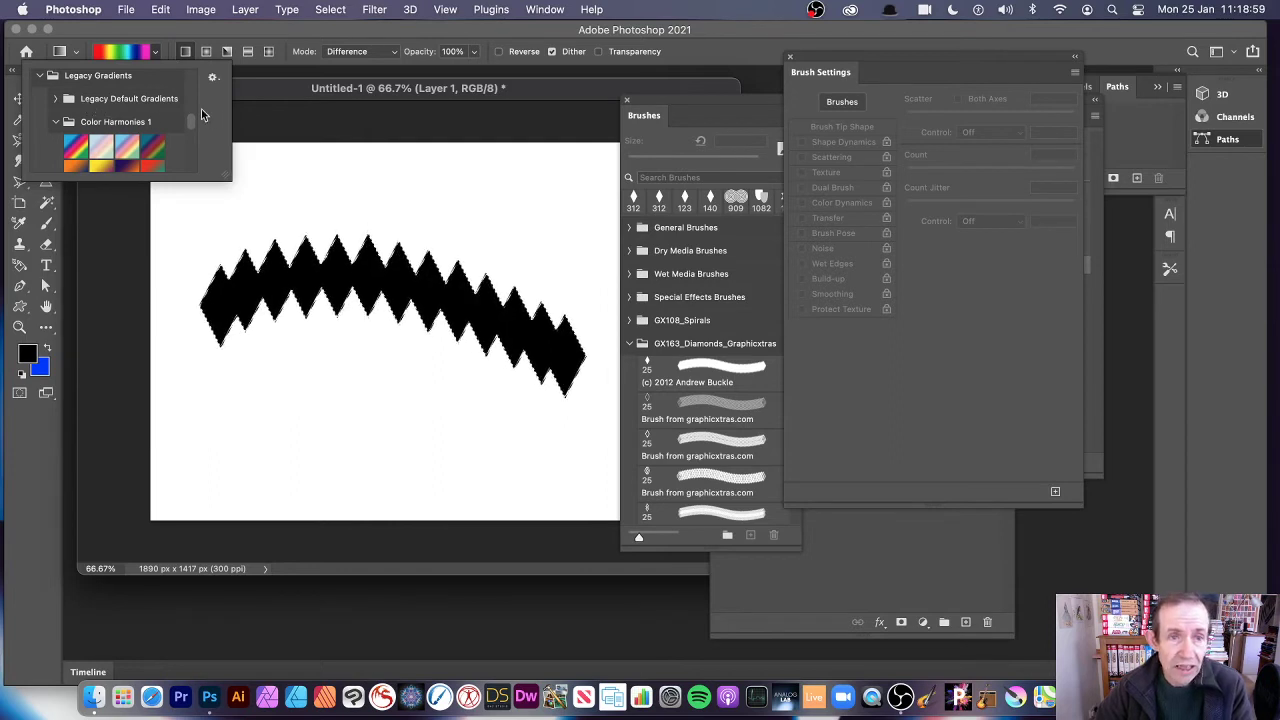
left_click(542, 10)
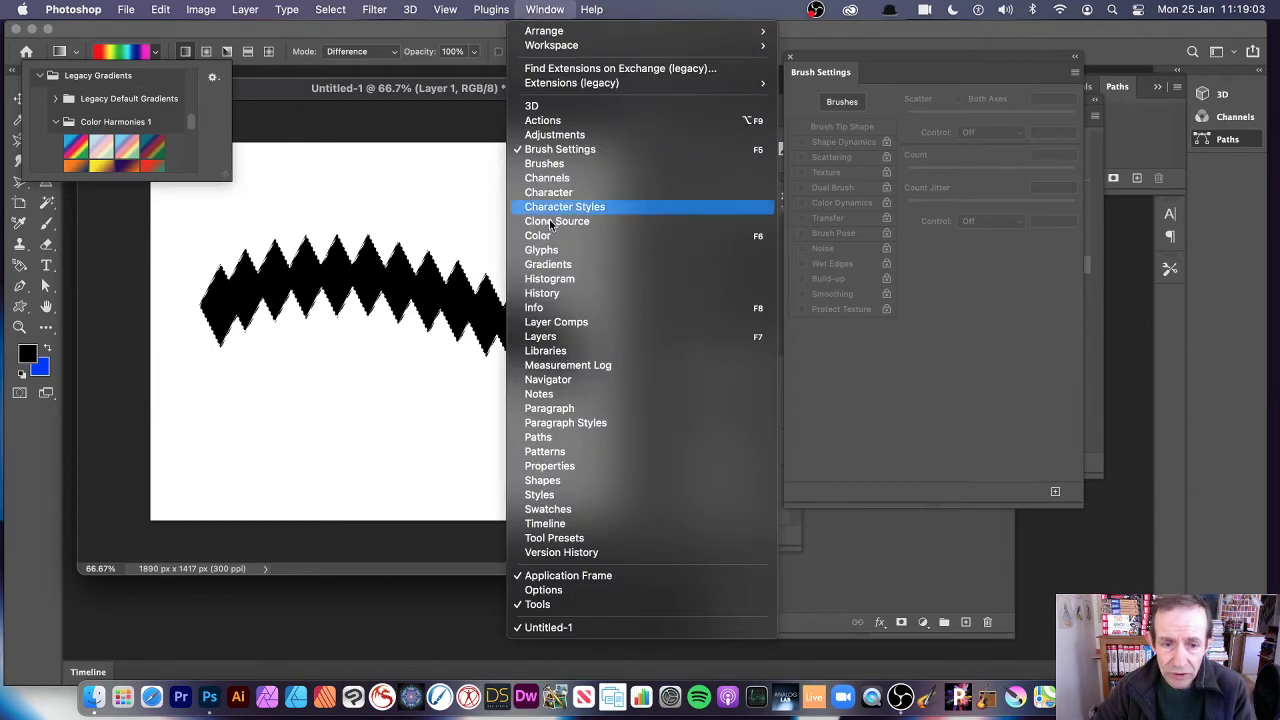
left_click(577, 264)
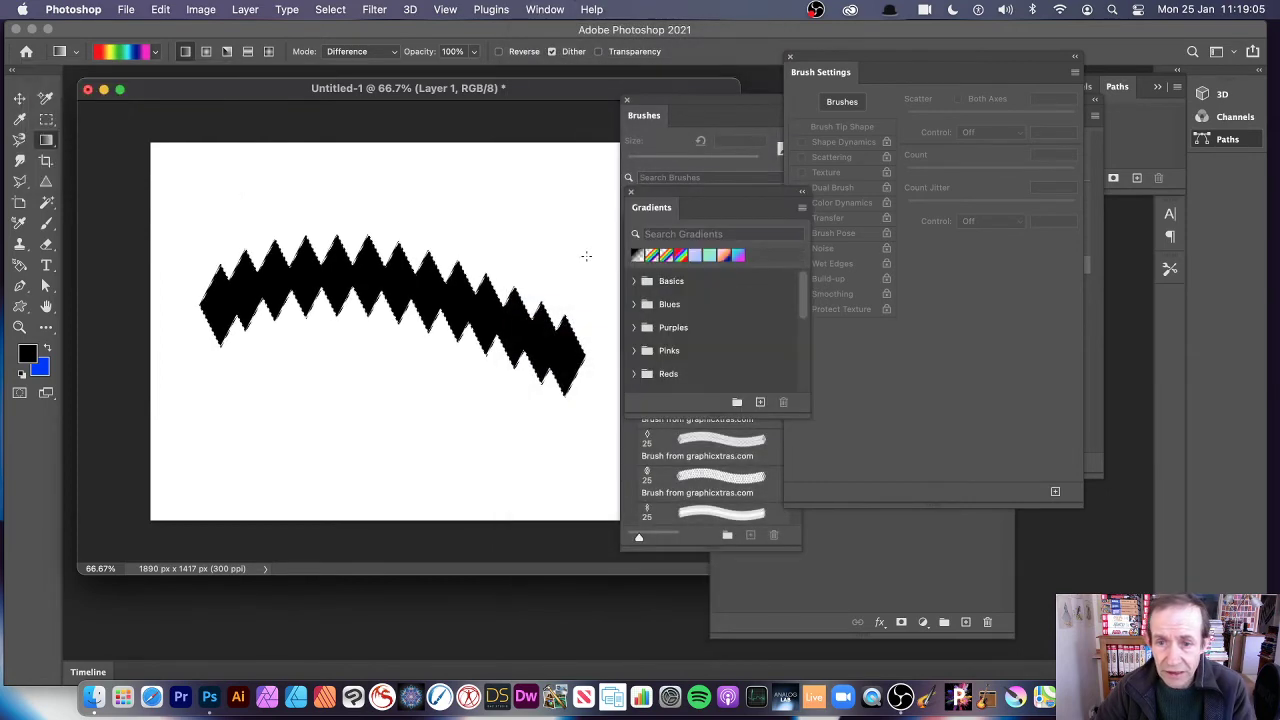
left_click(802, 208)
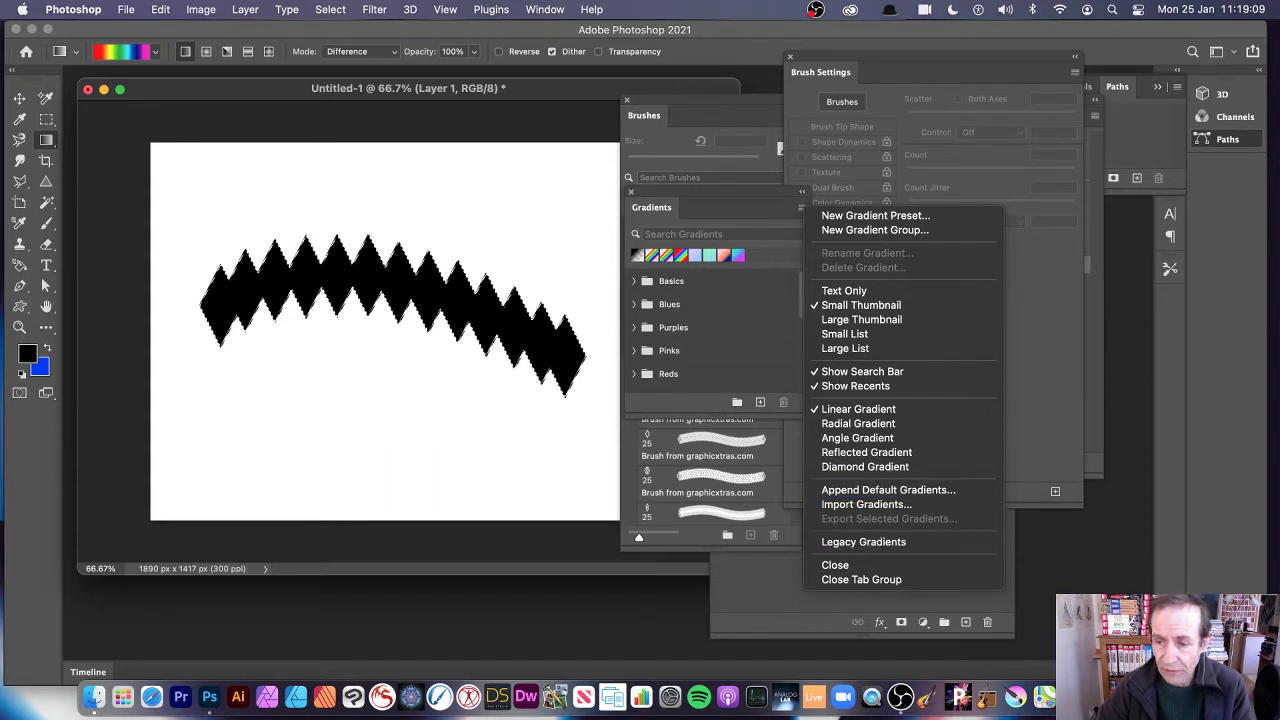
left_click(1100, 466)
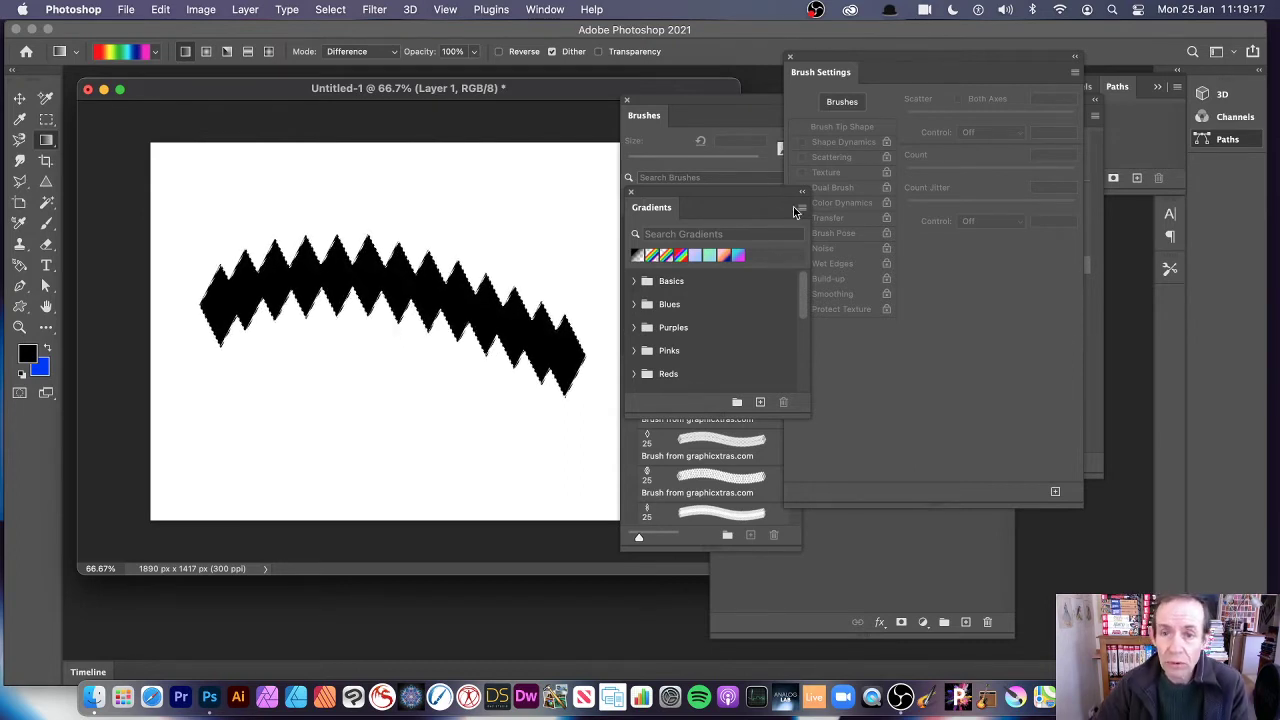
left_click(632, 192)
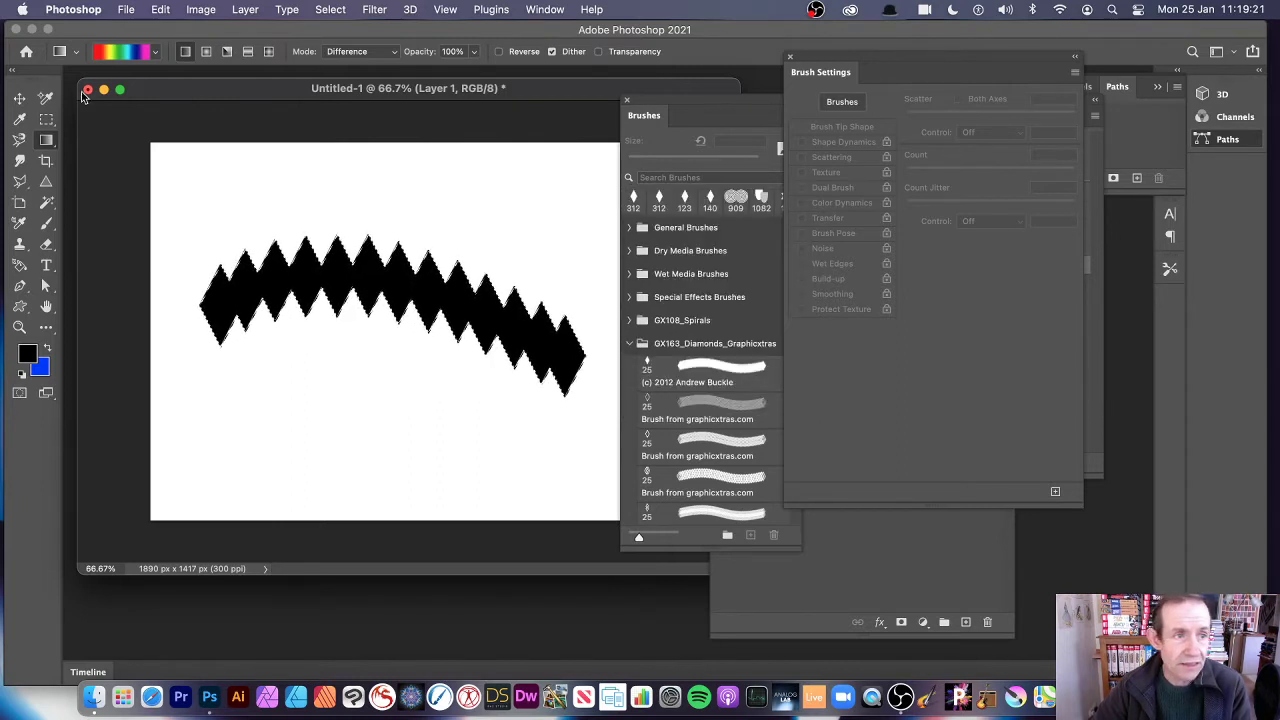
left_click(152, 54)
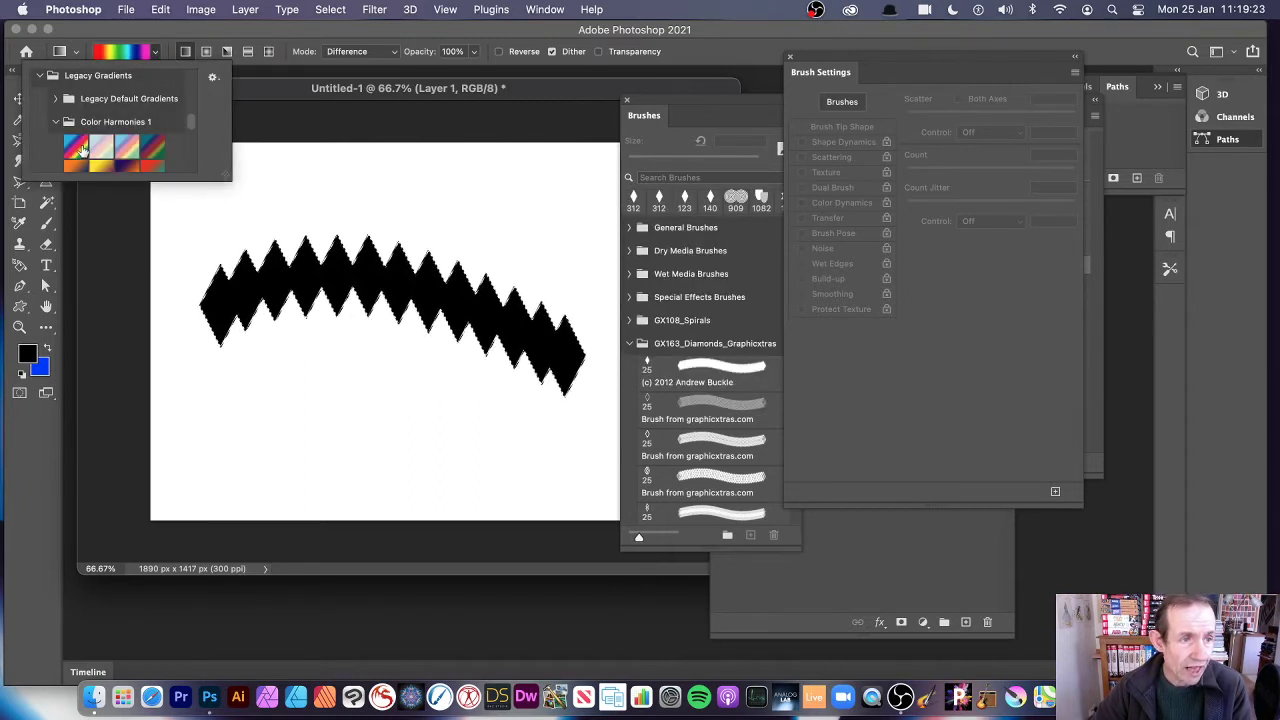
left_click(72, 150)
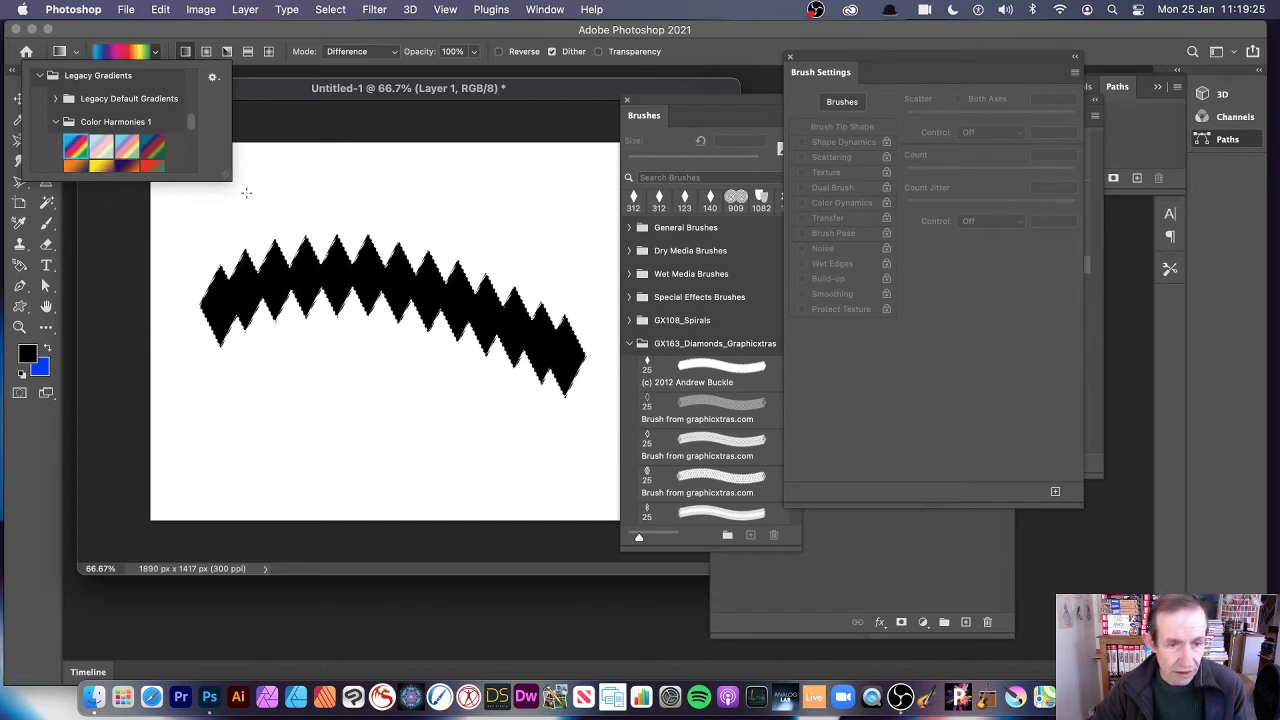
- Drag several Difference-mode gradients across the diamond selection to build a layered multicolour fill
left_click(236, 284)
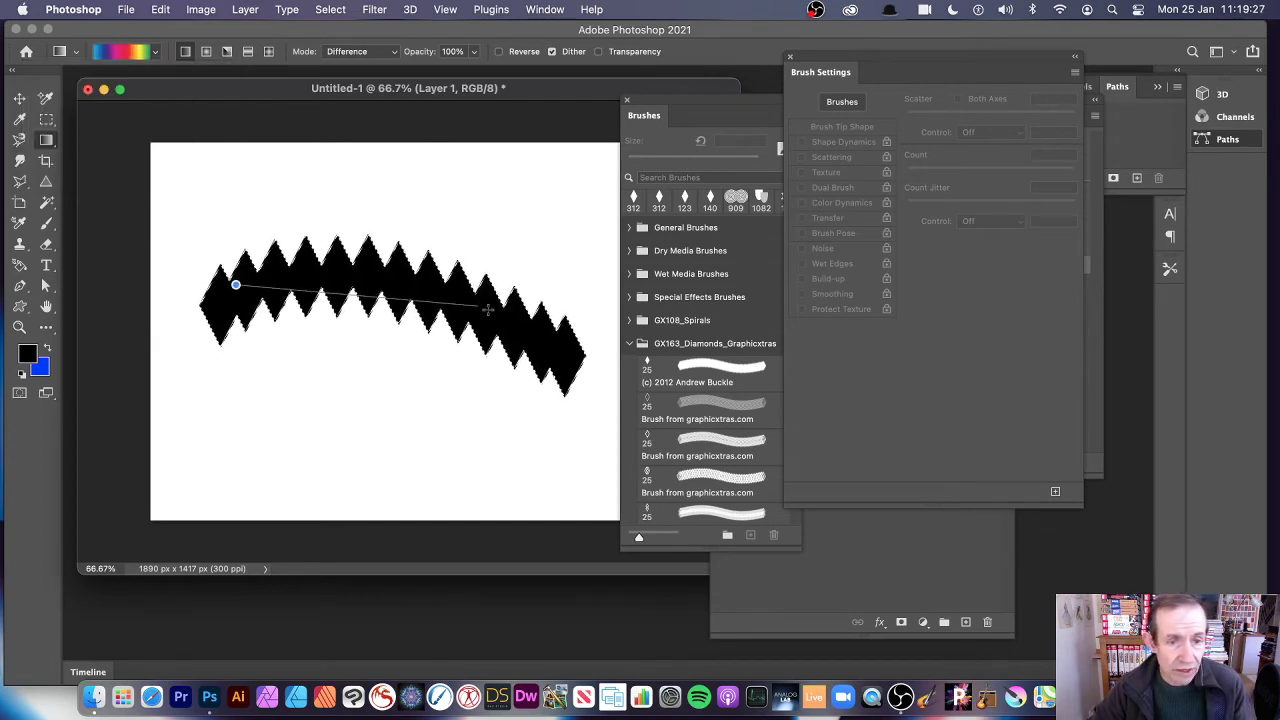
left_click_drag(583, 352, 582, 352)
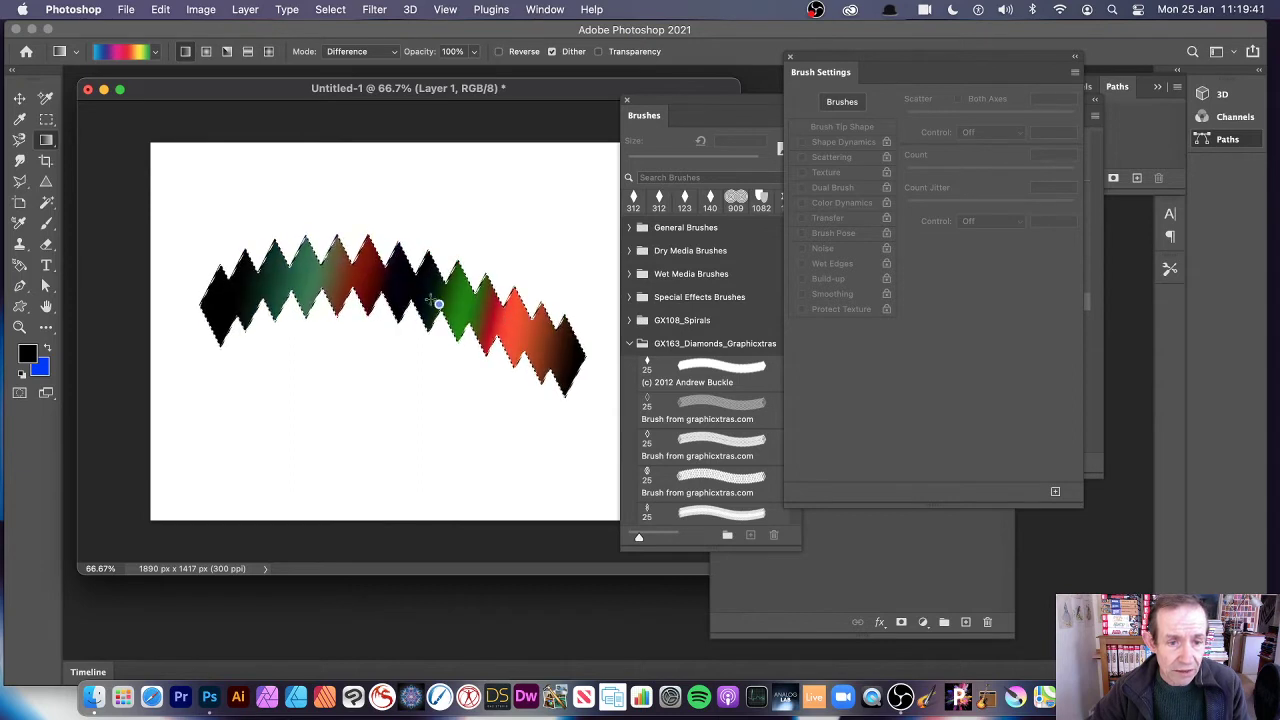
left_click_drag(438, 303, 345, 283)
left_click_drag(454, 305, 354, 273)
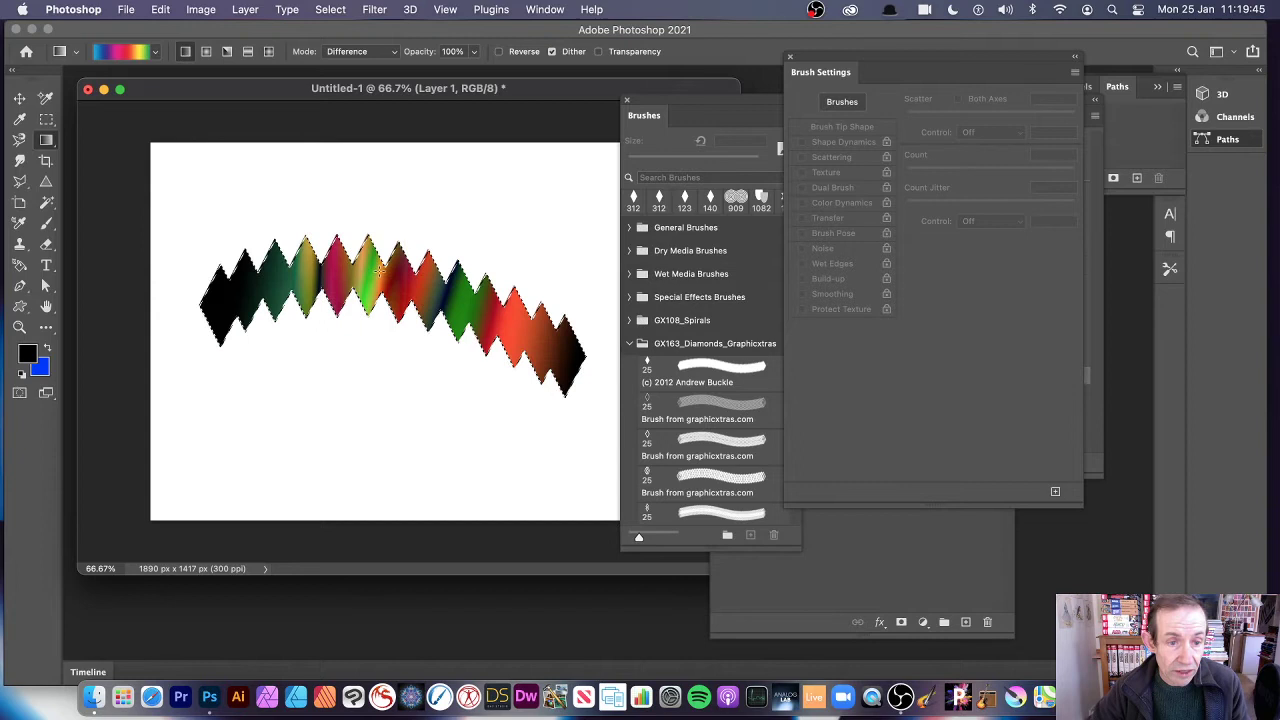
left_click_drag(321, 374, 321, 374)
left_click_drag(414, 281, 329, 356)
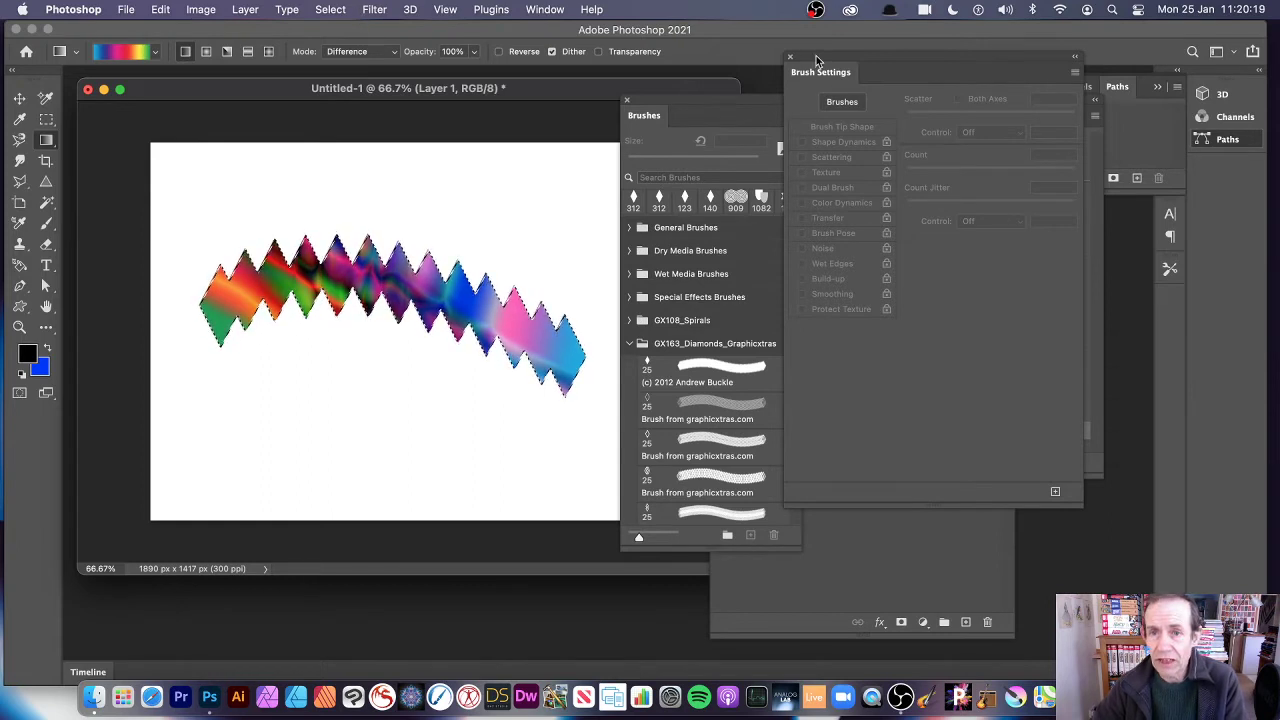
- Deselect the rainbow stroke and shift it slightly with the Move tool
mouse_move(815, 61)
left_mouse_down()
mouse_move(964, 156)
mouse_move(965, 178)
left_mouse_up()
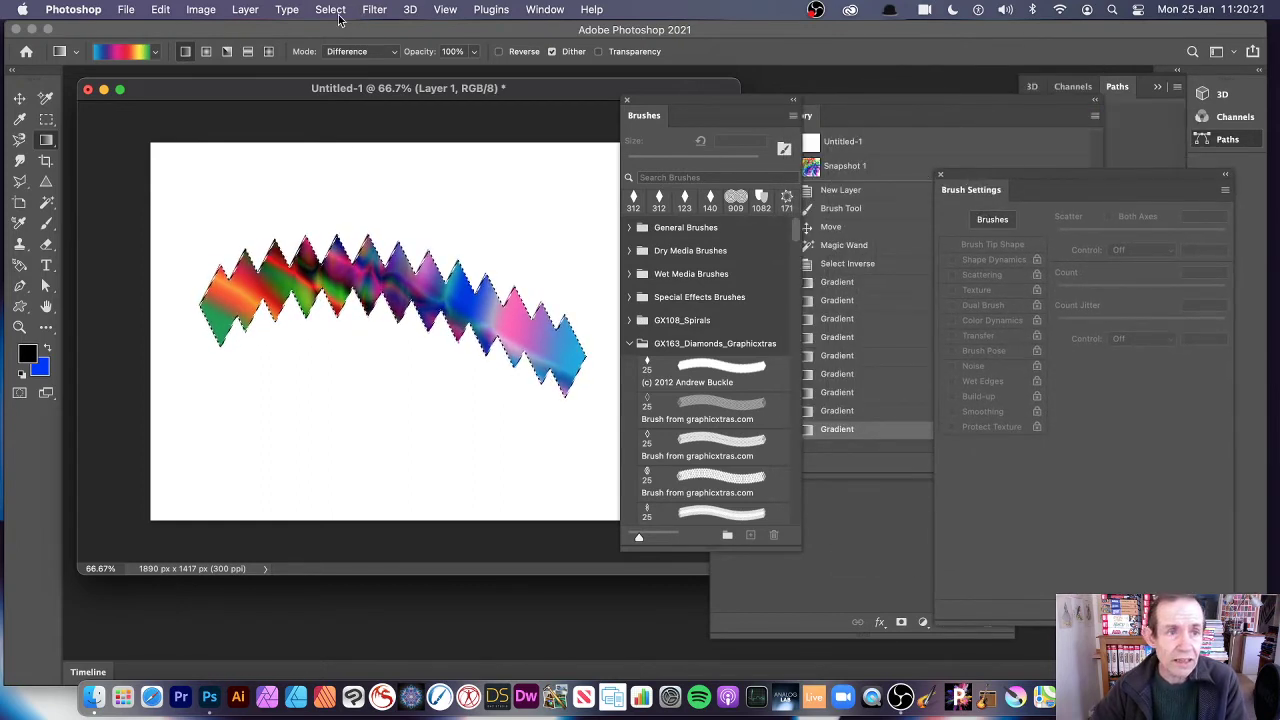
left_click(333, 10)
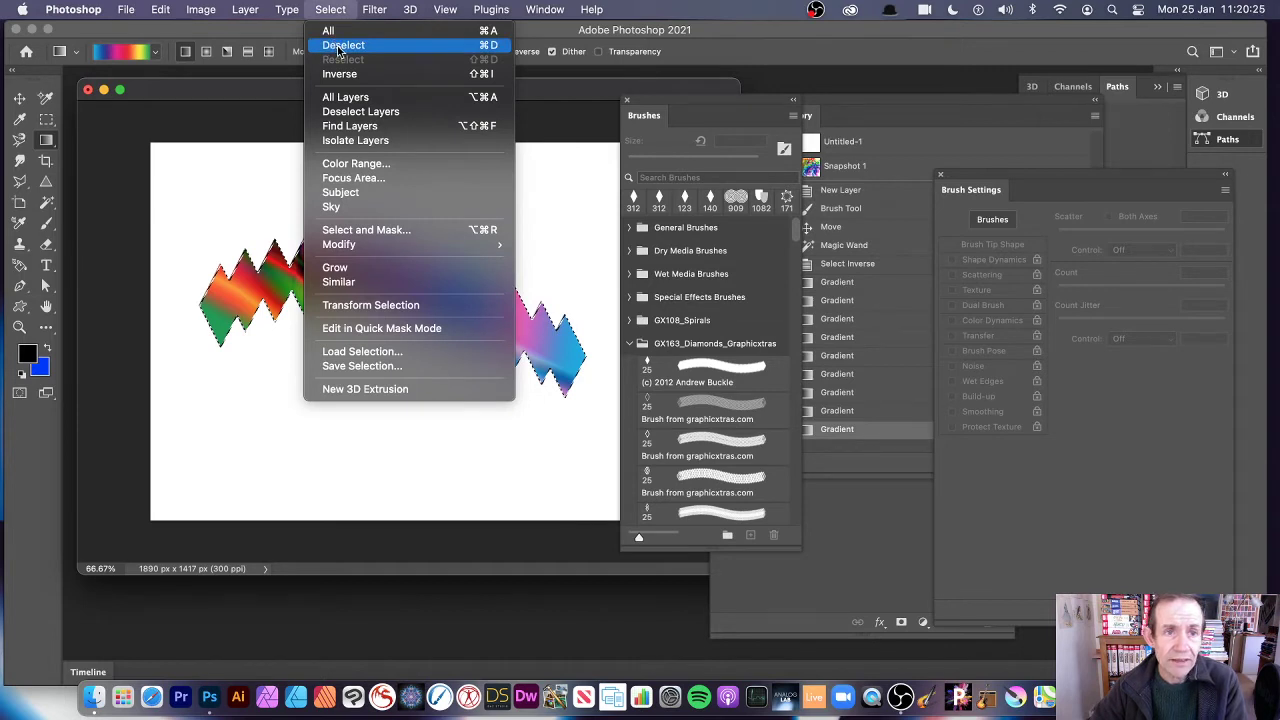
left_click(338, 46)
key("v")
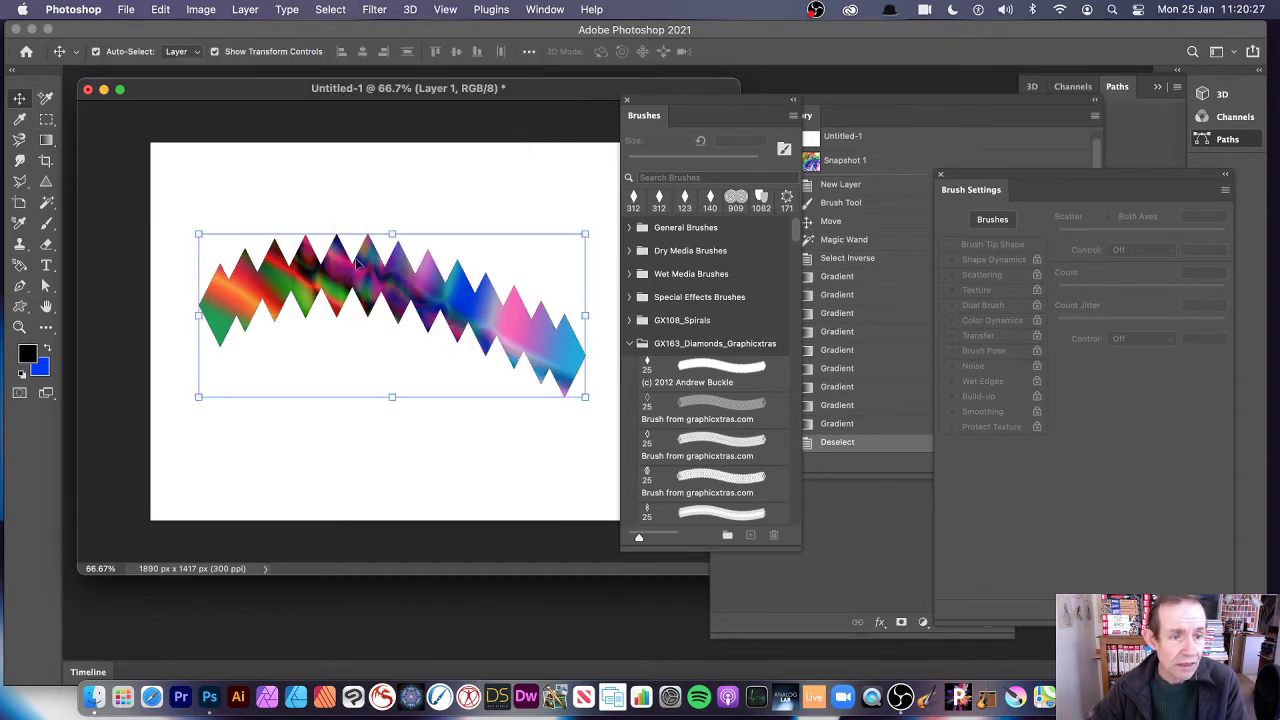
mouse_move(413, 294)
left_mouse_down()
mouse_move(407, 262)
mouse_move(411, 280)
mouse_move(425, 278)
left_mouse_up()
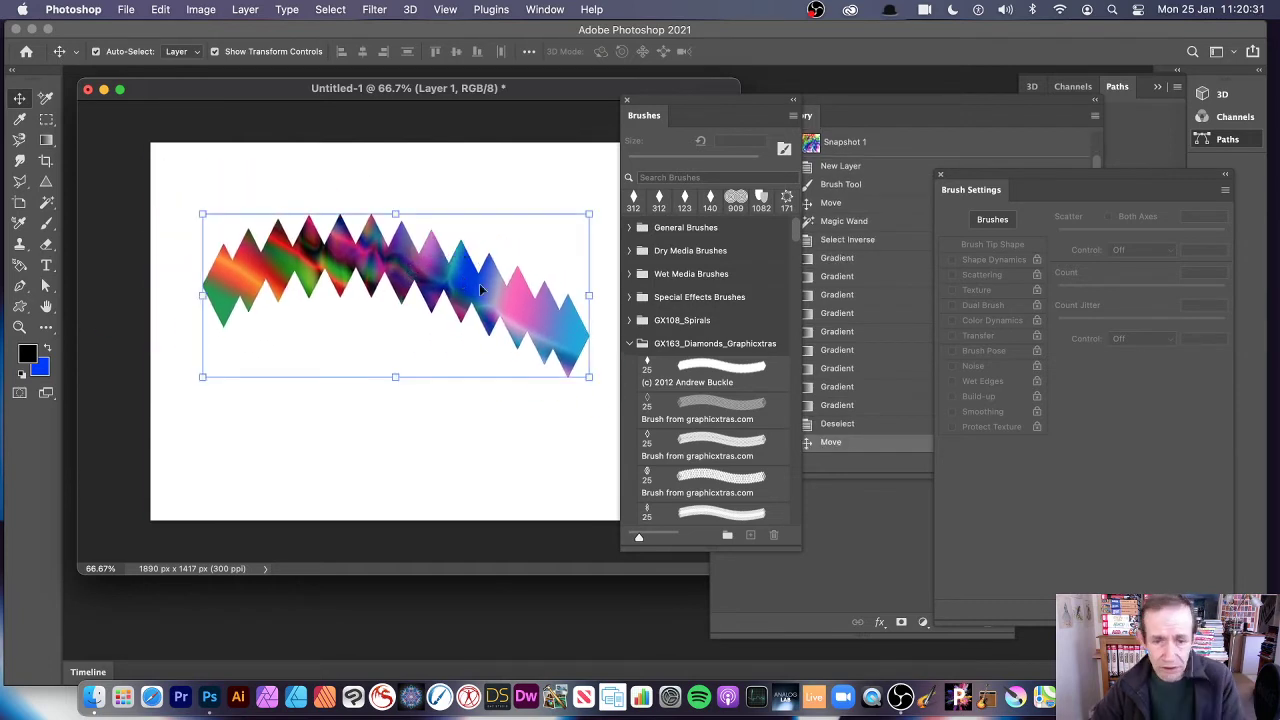
- Alt-drag several offset duplicates of the rainbow stroke into overlapping bands across the canvas
left_click_drag(524, 318, 383, 317)
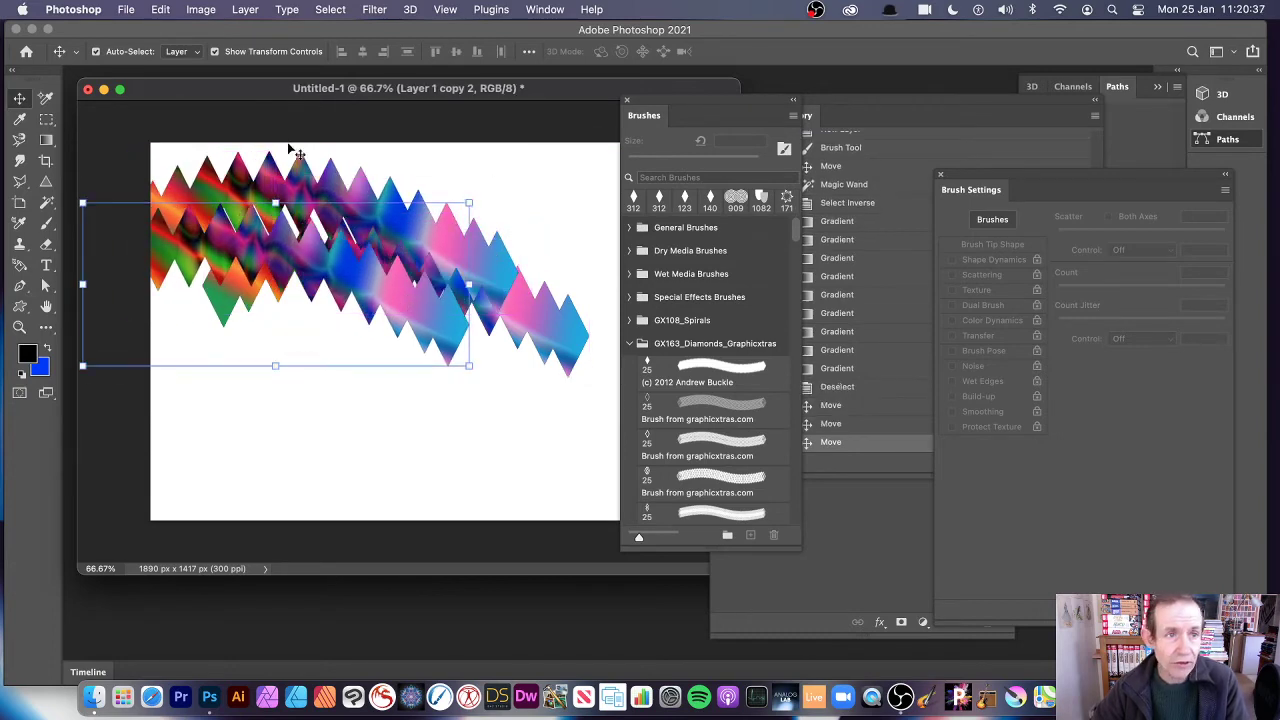
left_click(245, 9)
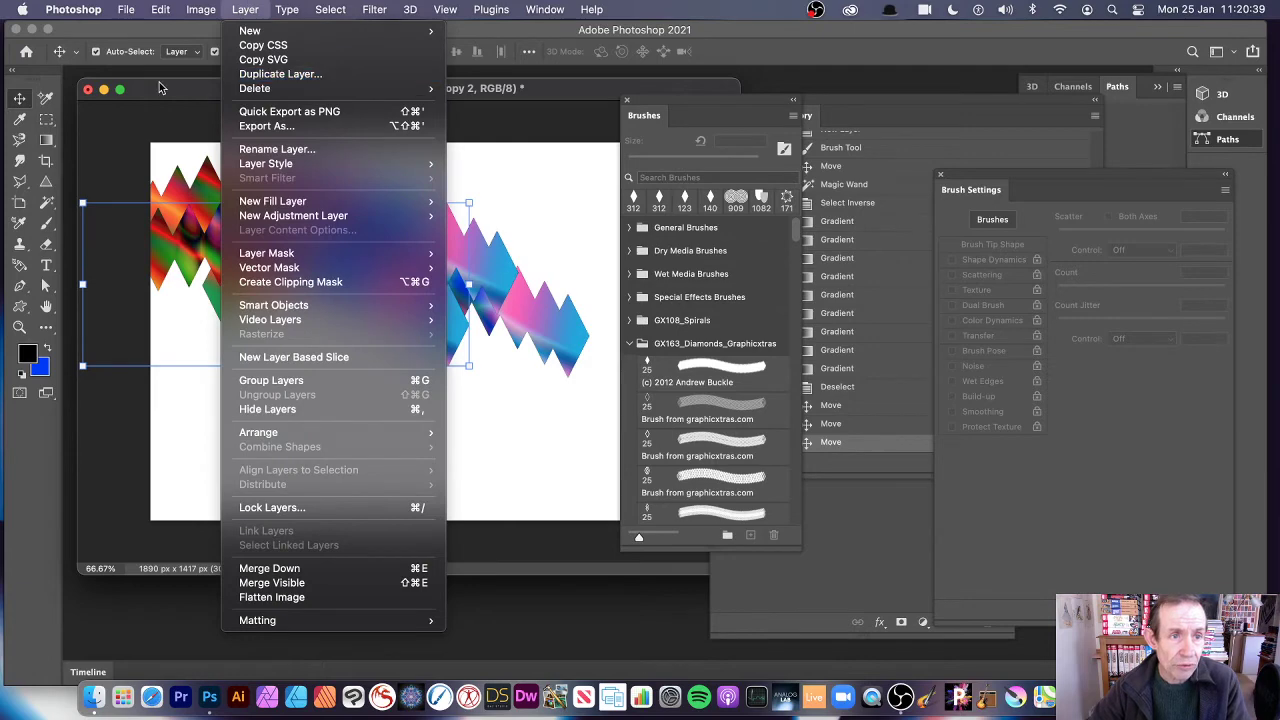
mouse_move(265, 89)
left_click(107, 119)
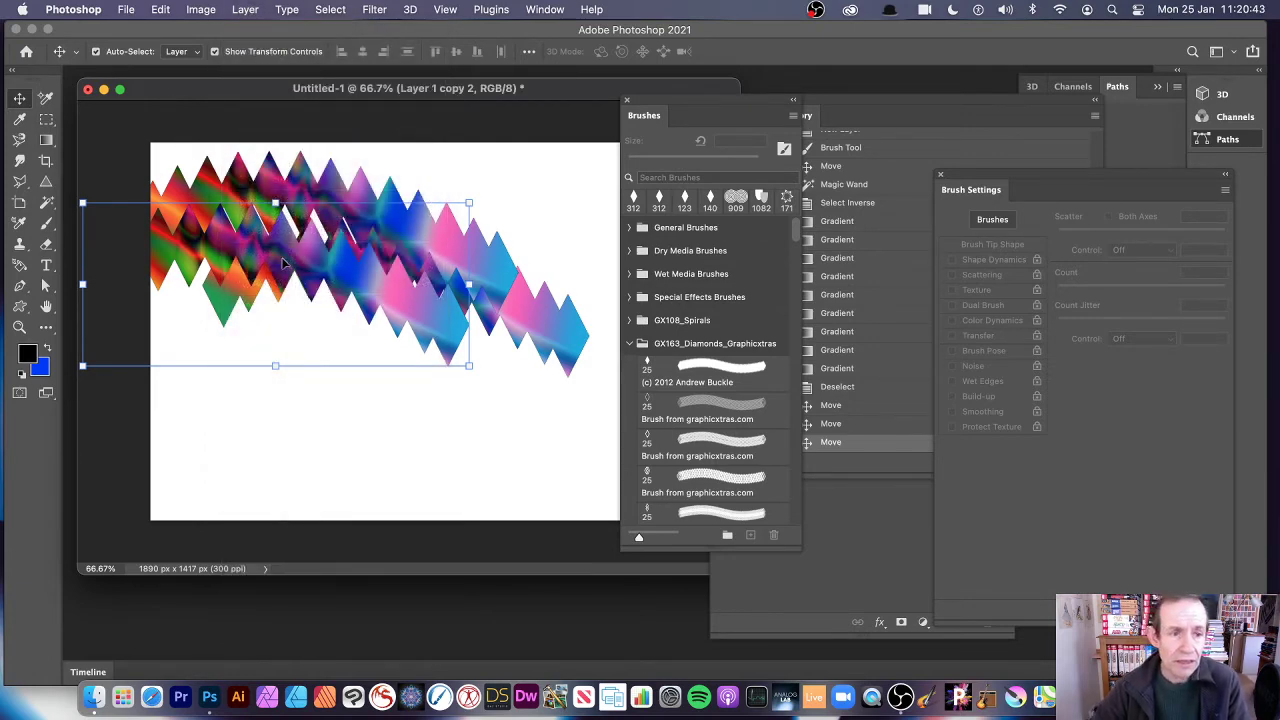
left_click_drag(350, 268, 222, 158)
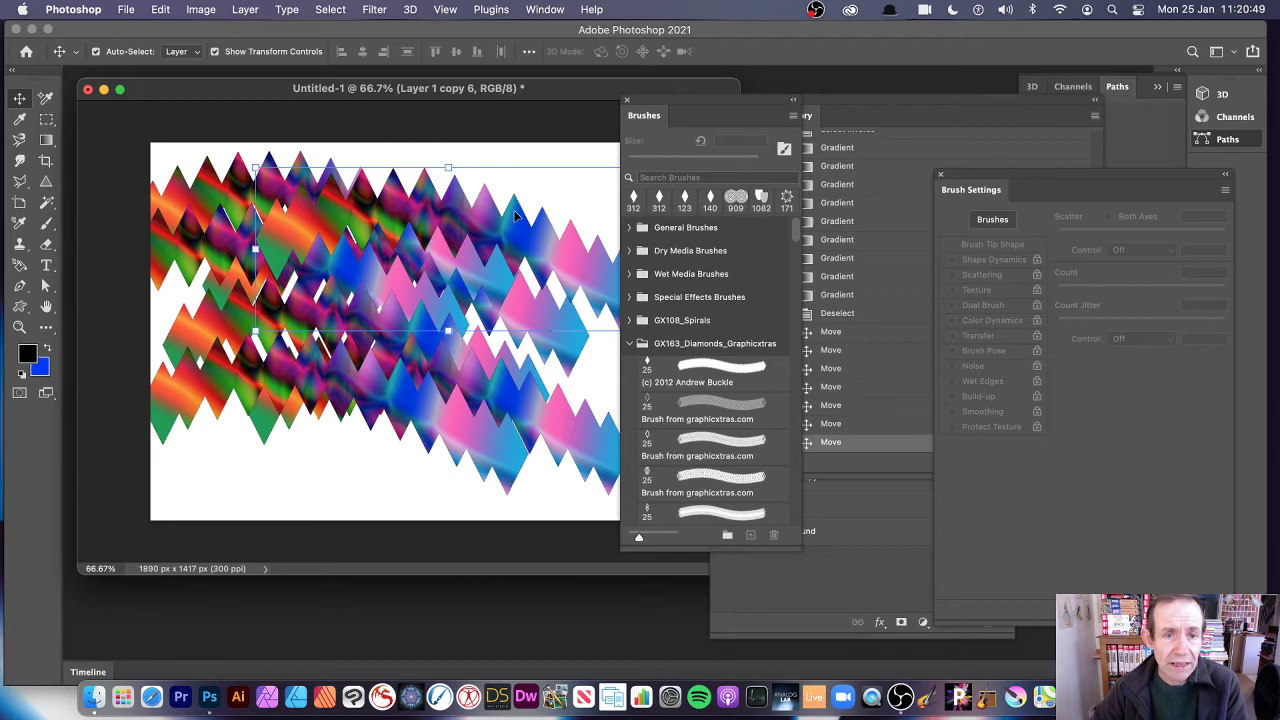
left_click_drag(558, 248, 497, 322)
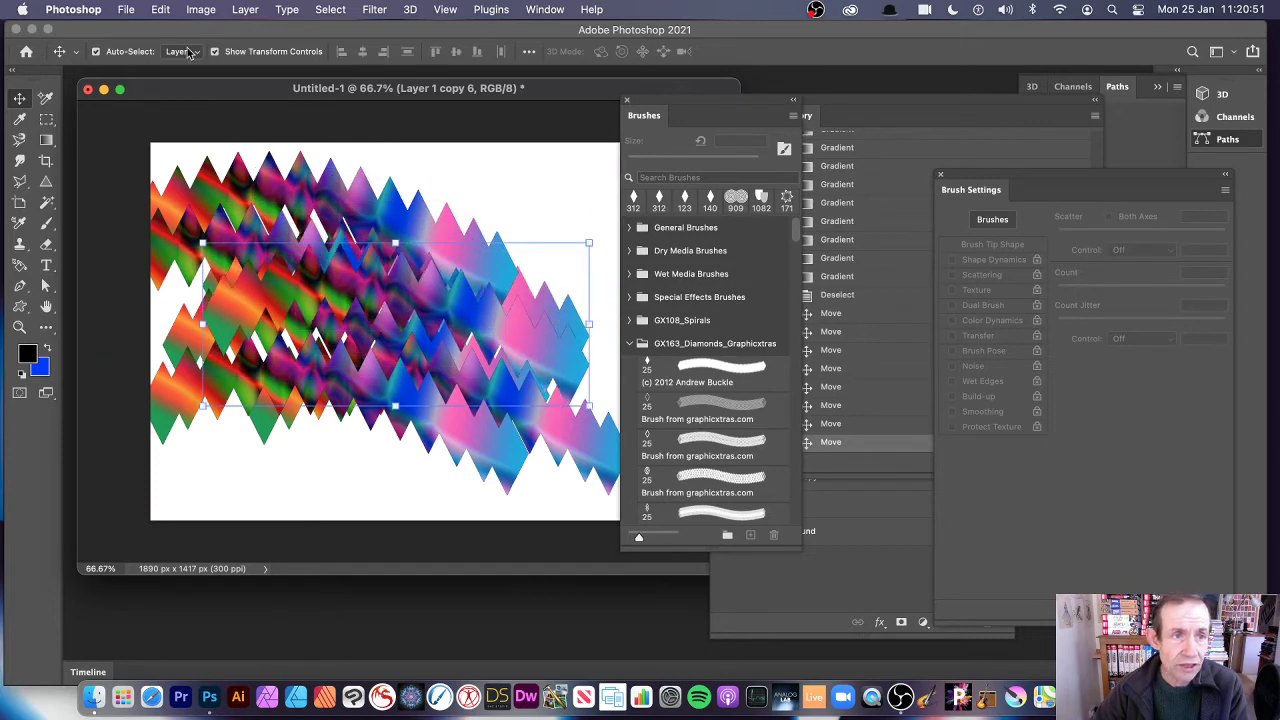
left_click(248, 10)
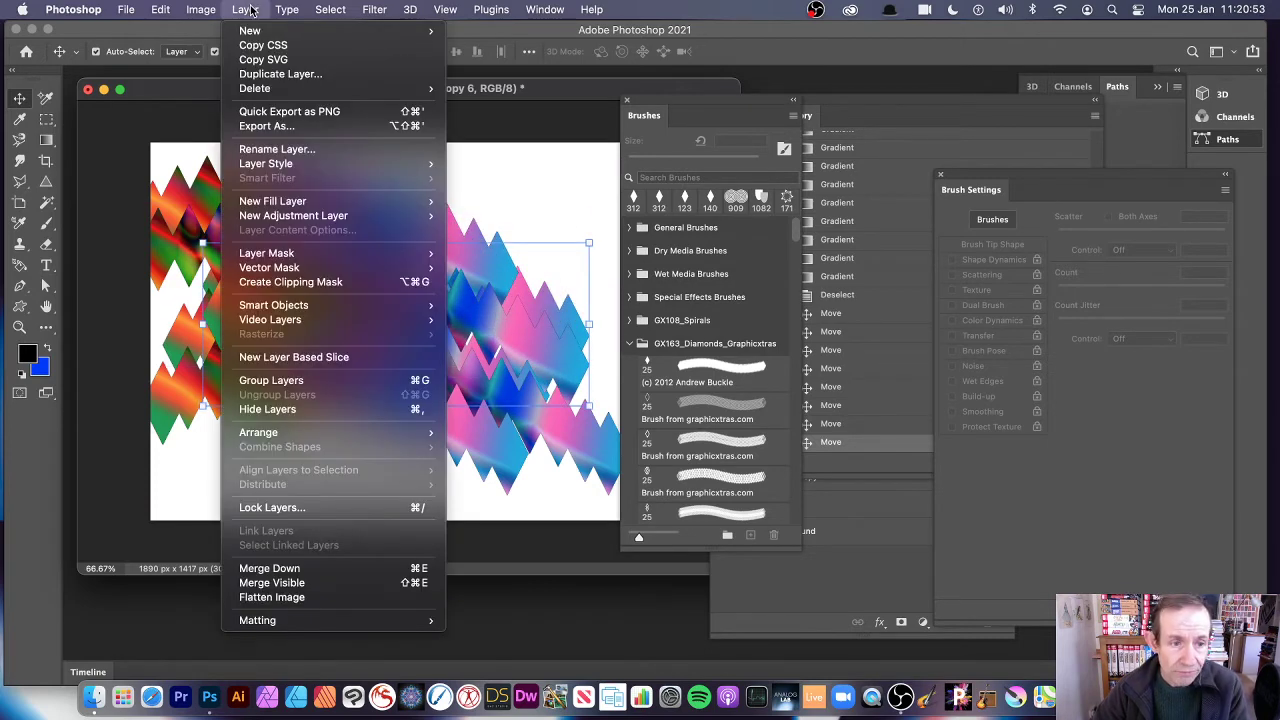
- Convert the diamond stroke copy to a smart object and nudge it up and left
mouse_move(310, 306)
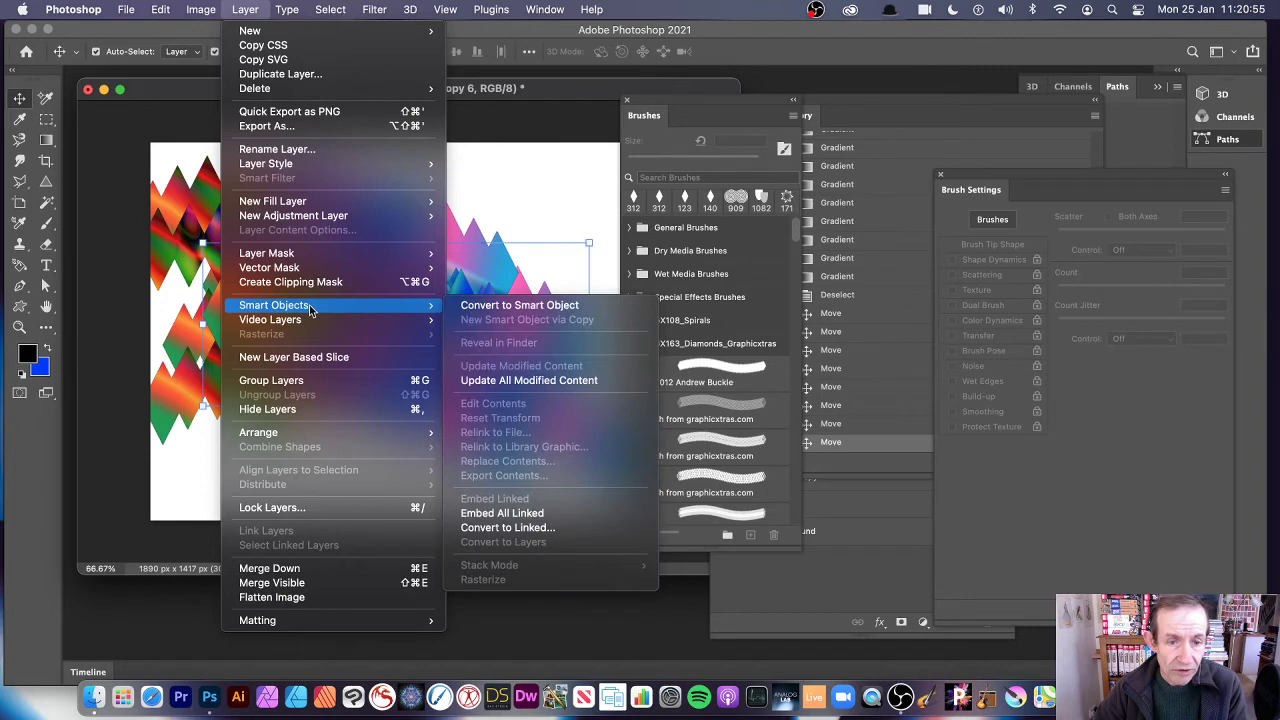
left_click(513, 305)
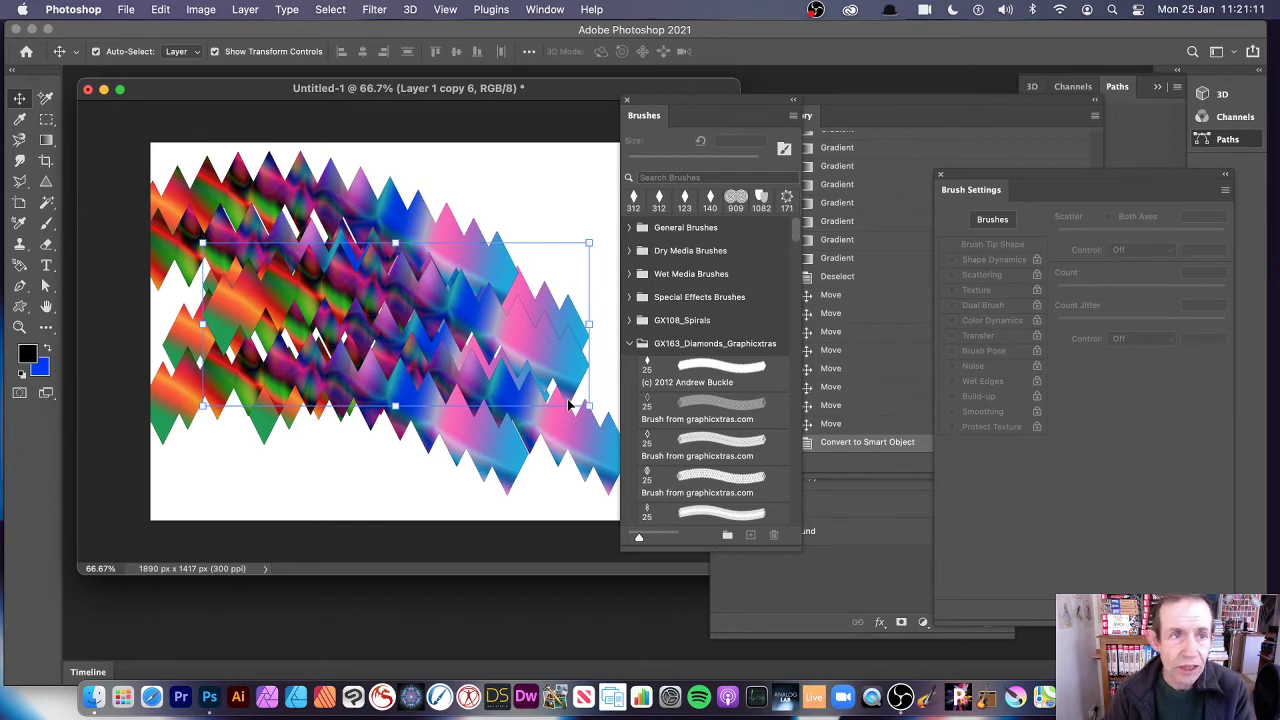
left_click(314, 9)
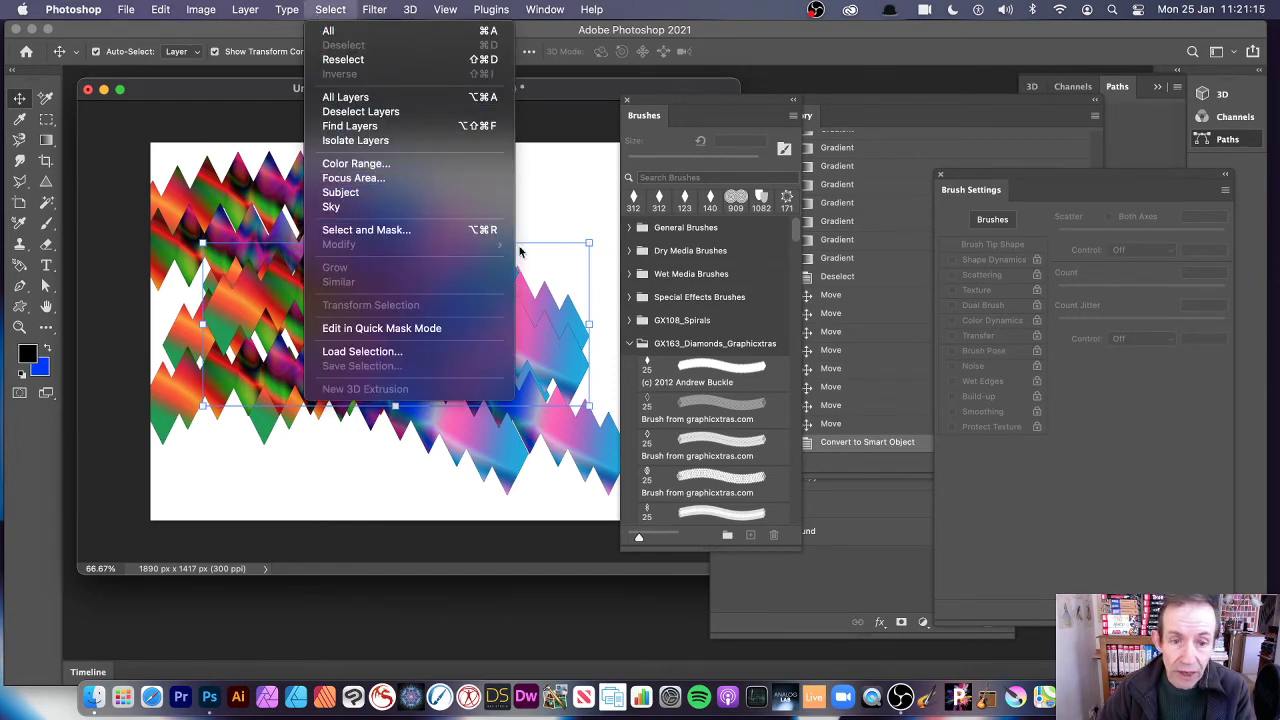
left_click(573, 343)
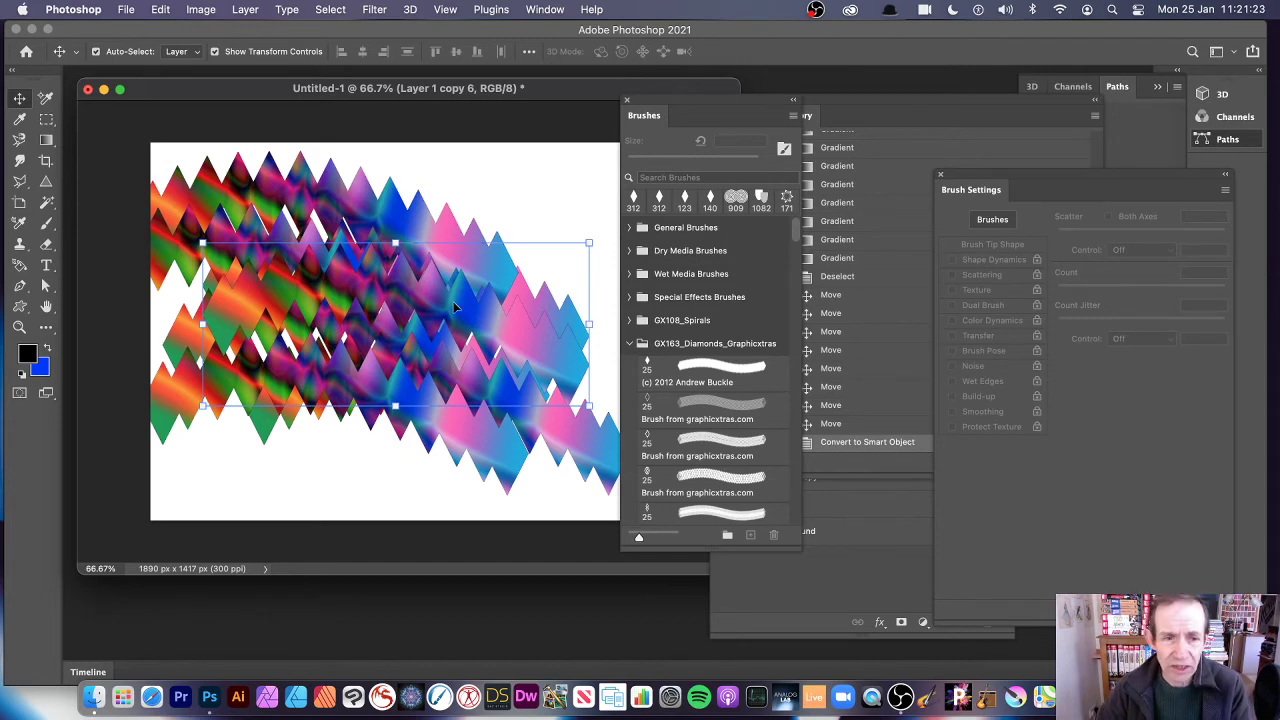
left_click_drag(455, 307, 406, 180)
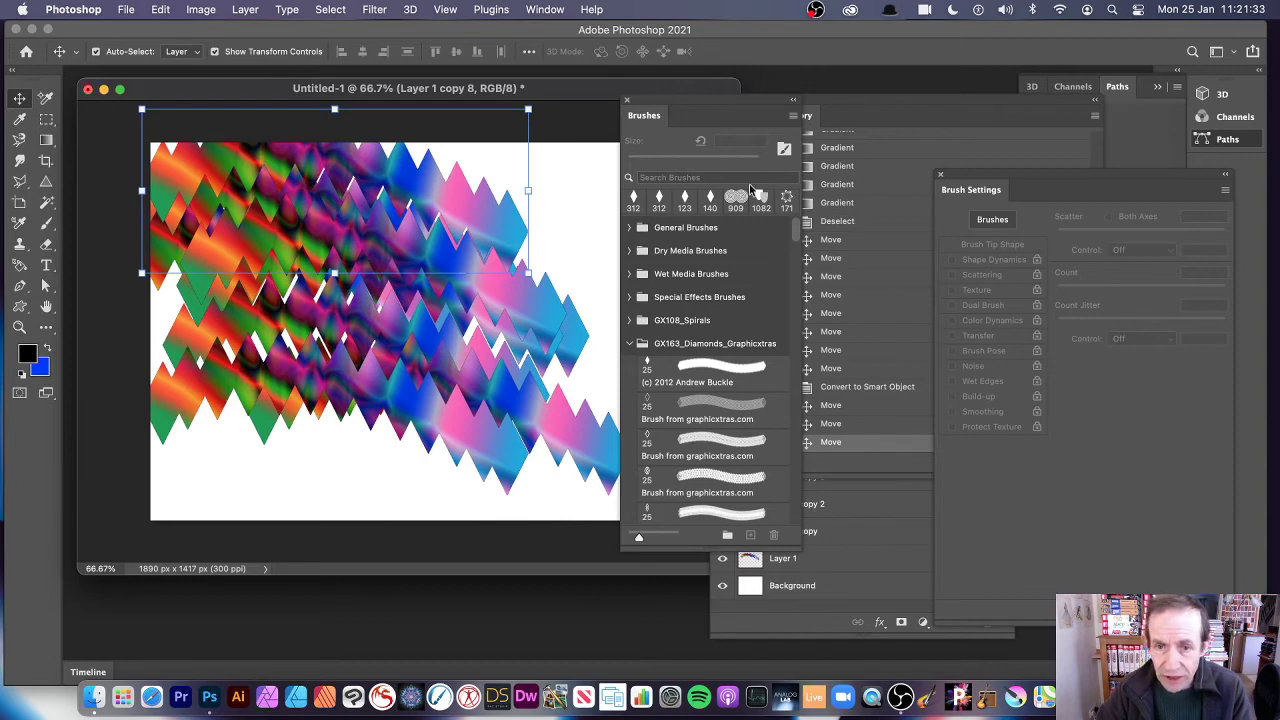
- Uncover the Layers panel and duplicate the top stroke layer, offset to the right
mouse_move(652, 104)
left_mouse_down()
mouse_move(783, 112)
mouse_move(905, 96)
left_mouse_up()
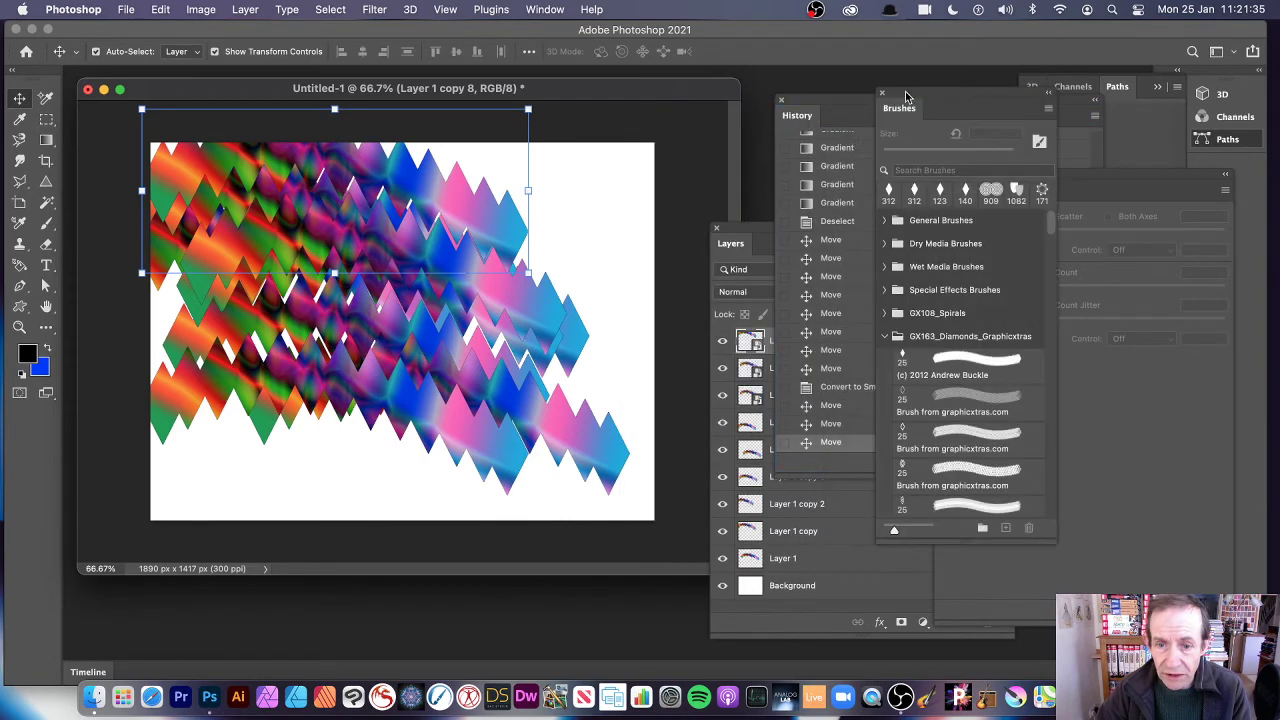
left_click(765, 232)
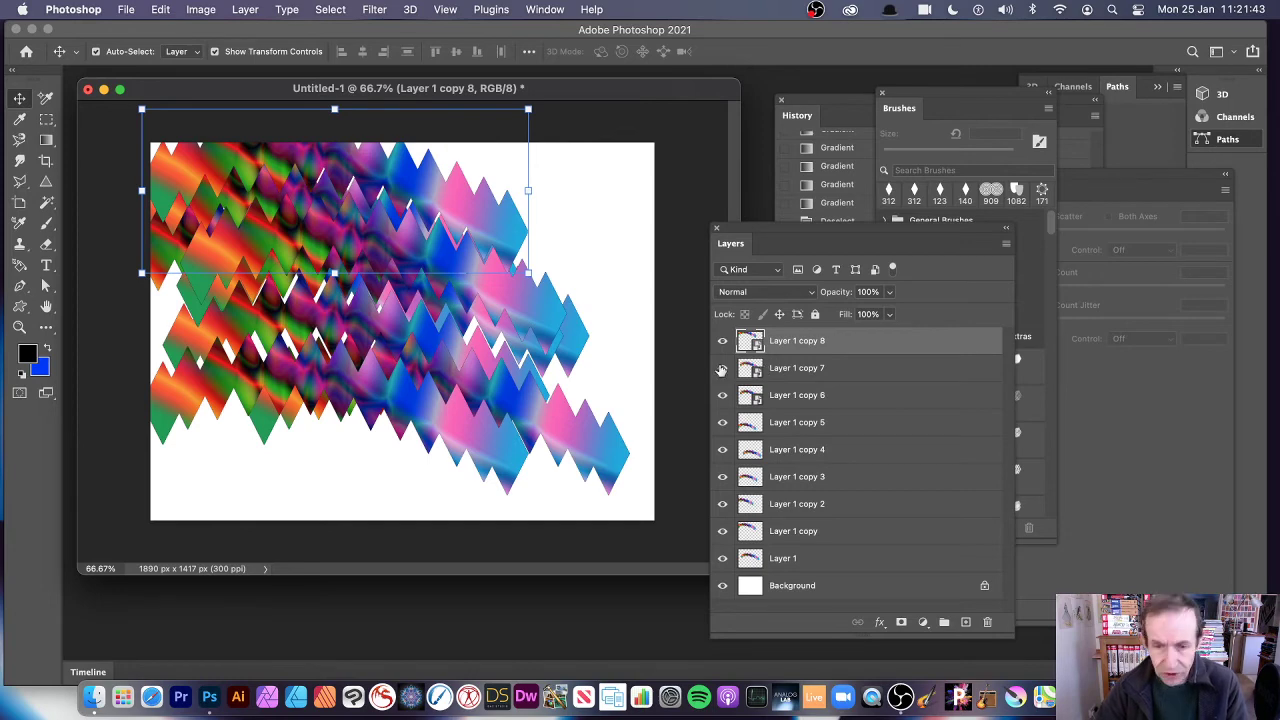
left_click_drag(452, 203, 519, 355)
- Rotate the new copy, shrink it to about 51%, commit, and nudge it slightly up-left
left_click_drag(600, 262, 418, 457)
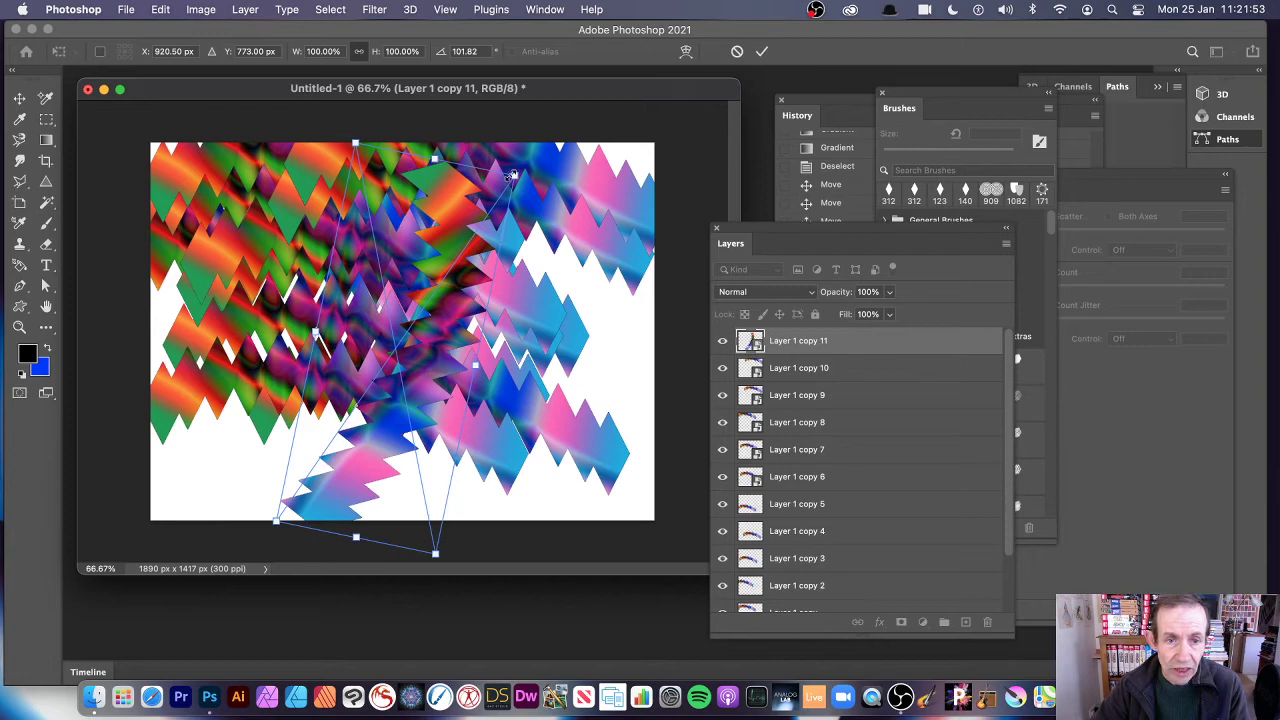
left_click_drag(512, 175, 582, 268)
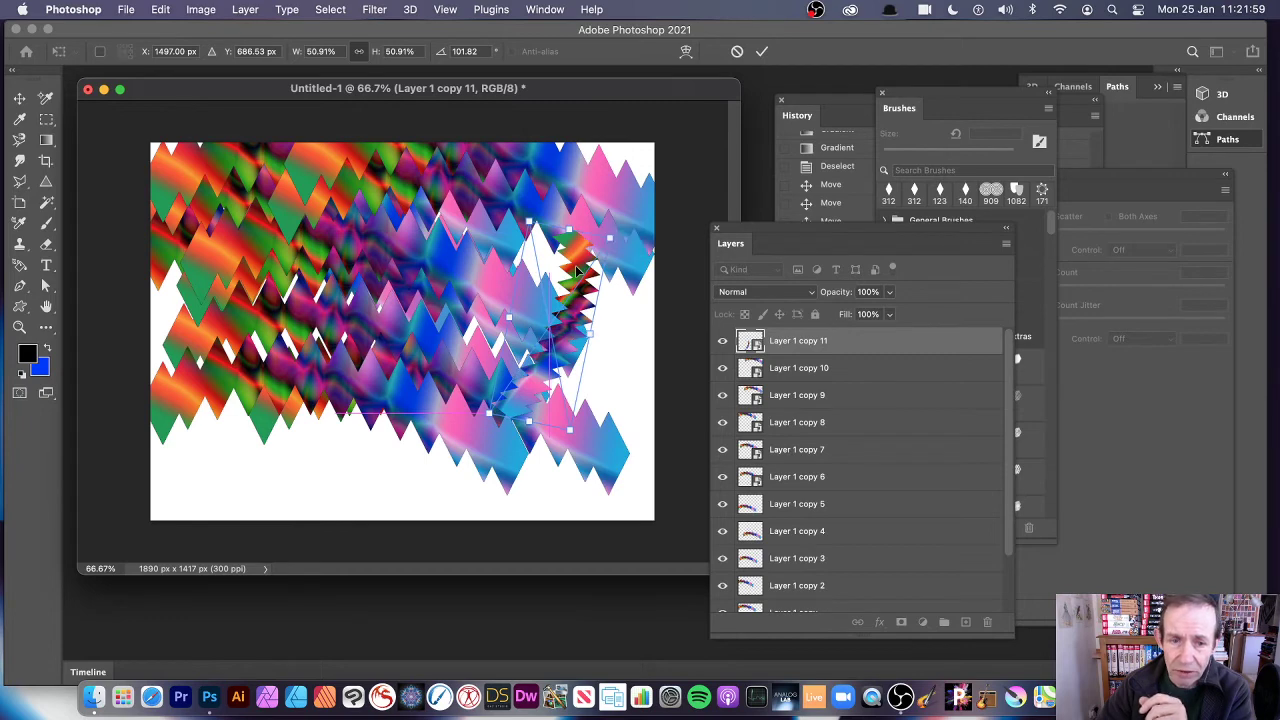
key("Return")
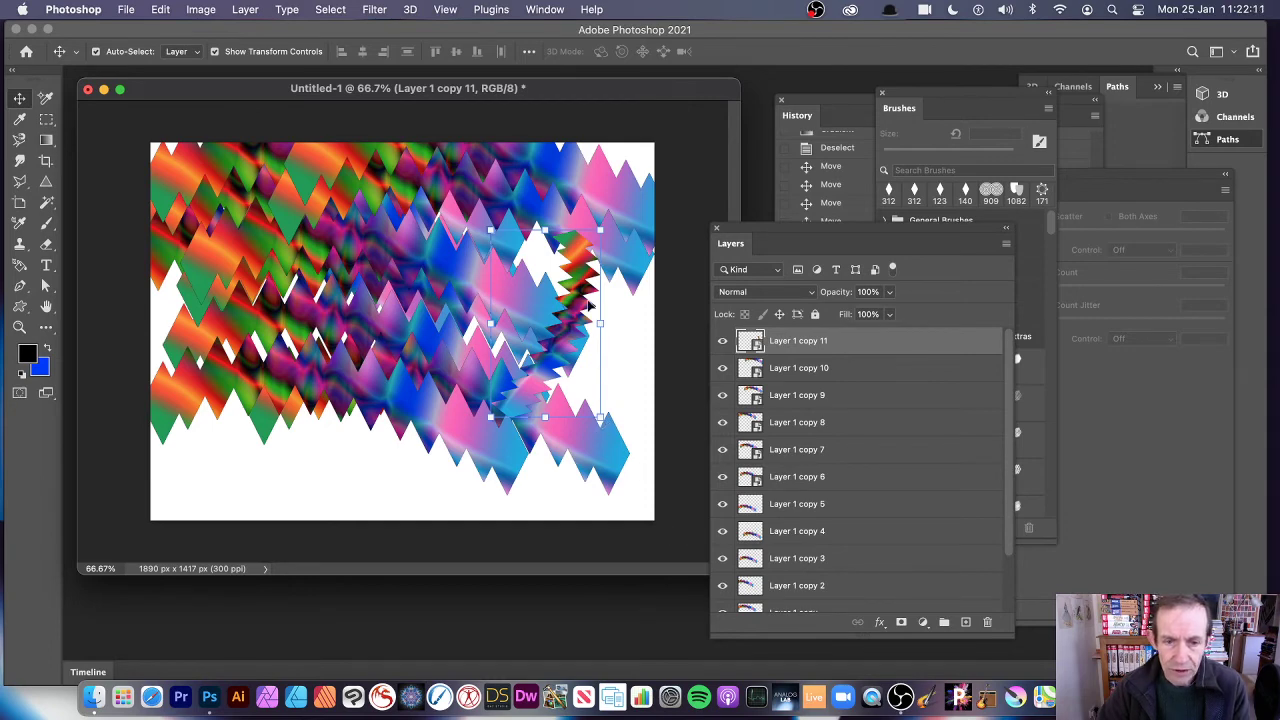
mouse_move(588, 303)
left_mouse_down()
mouse_move(595, 289)
mouse_move(545, 280)
mouse_move(578, 287)
left_mouse_up()
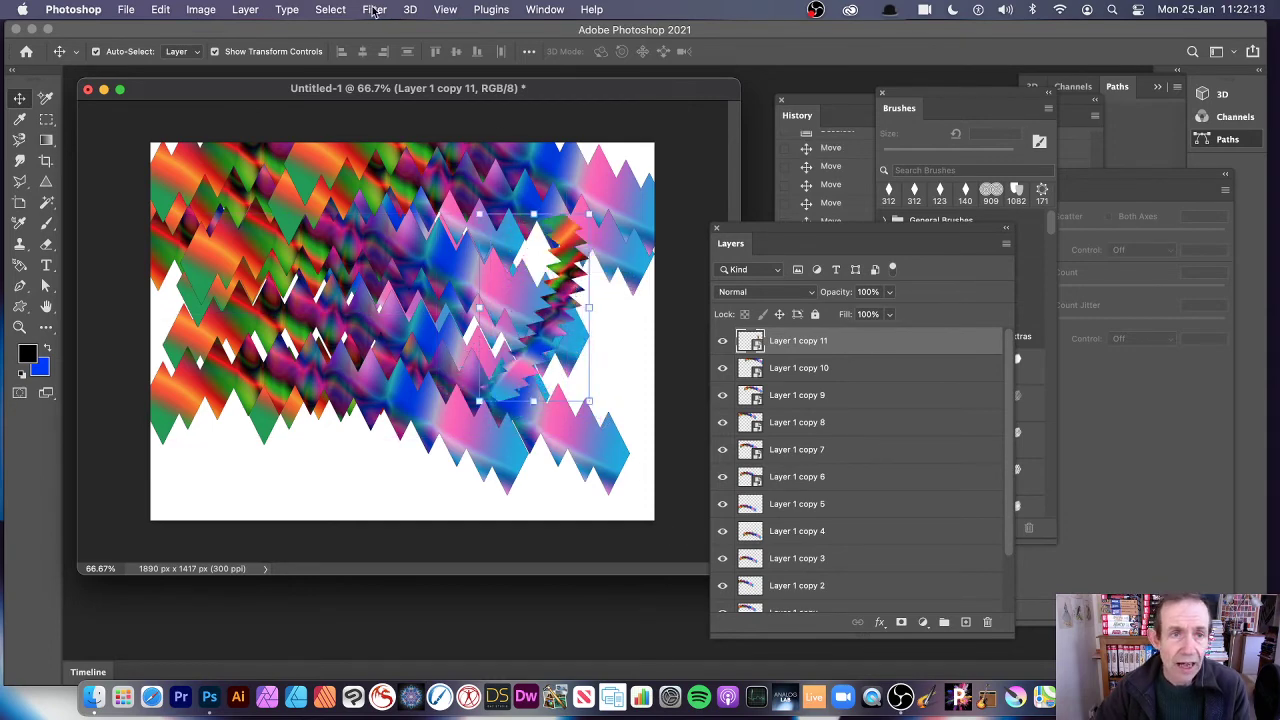
- Give Layer 1 copy 11 a Bevel & Emboss (depth 407%, size 10 px) and scatter three duplicates
left_click(243, 9)
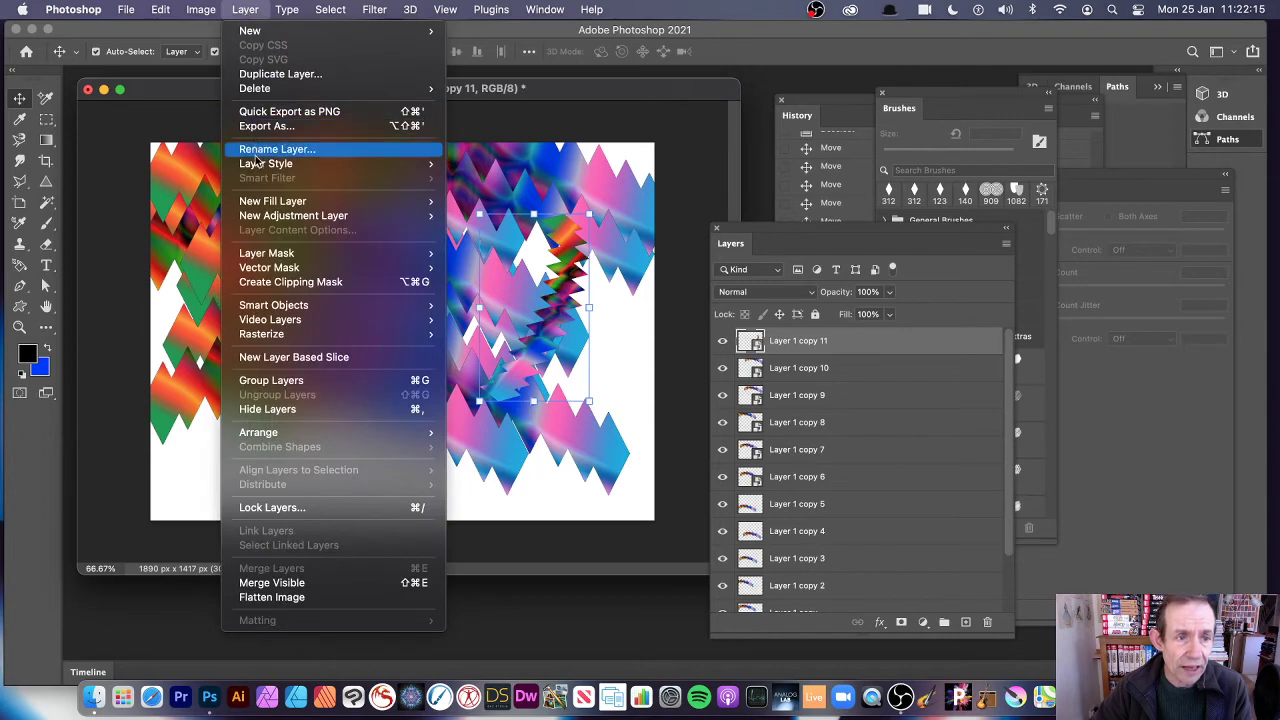
mouse_move(299, 163)
left_click(533, 188)
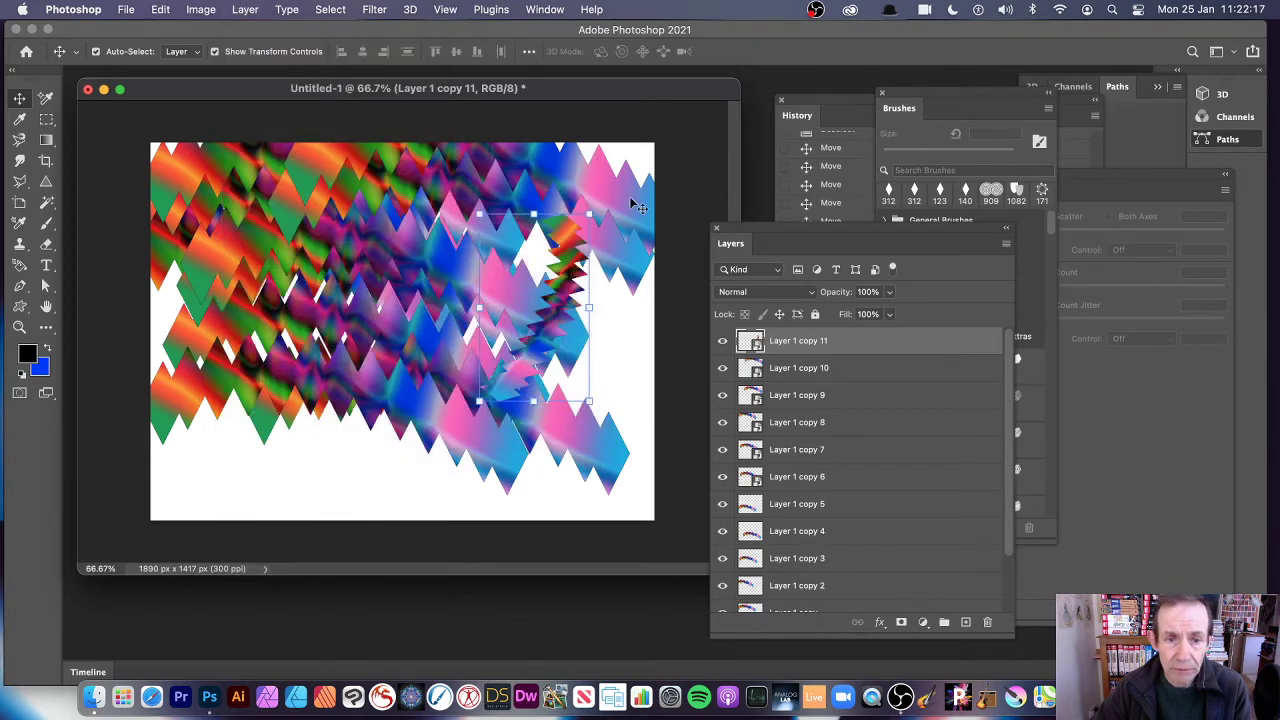
left_click_drag(966, 180, 949, 213)
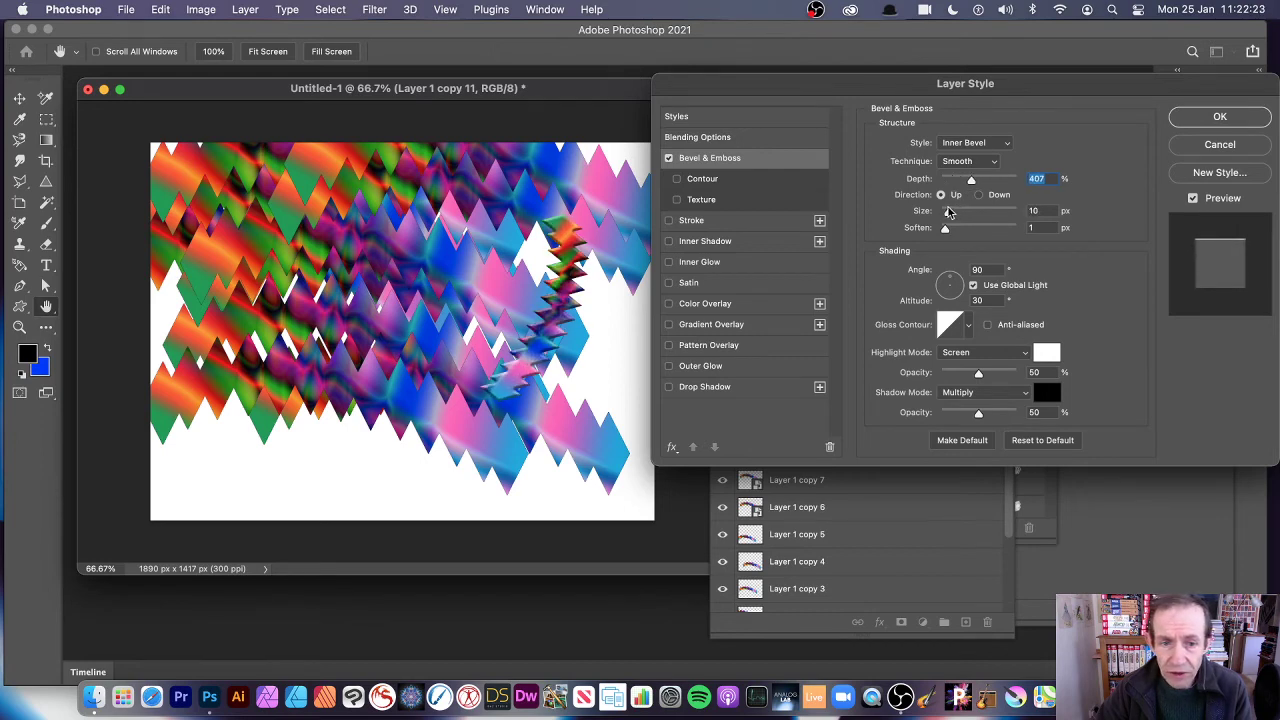
left_click(1219, 116)
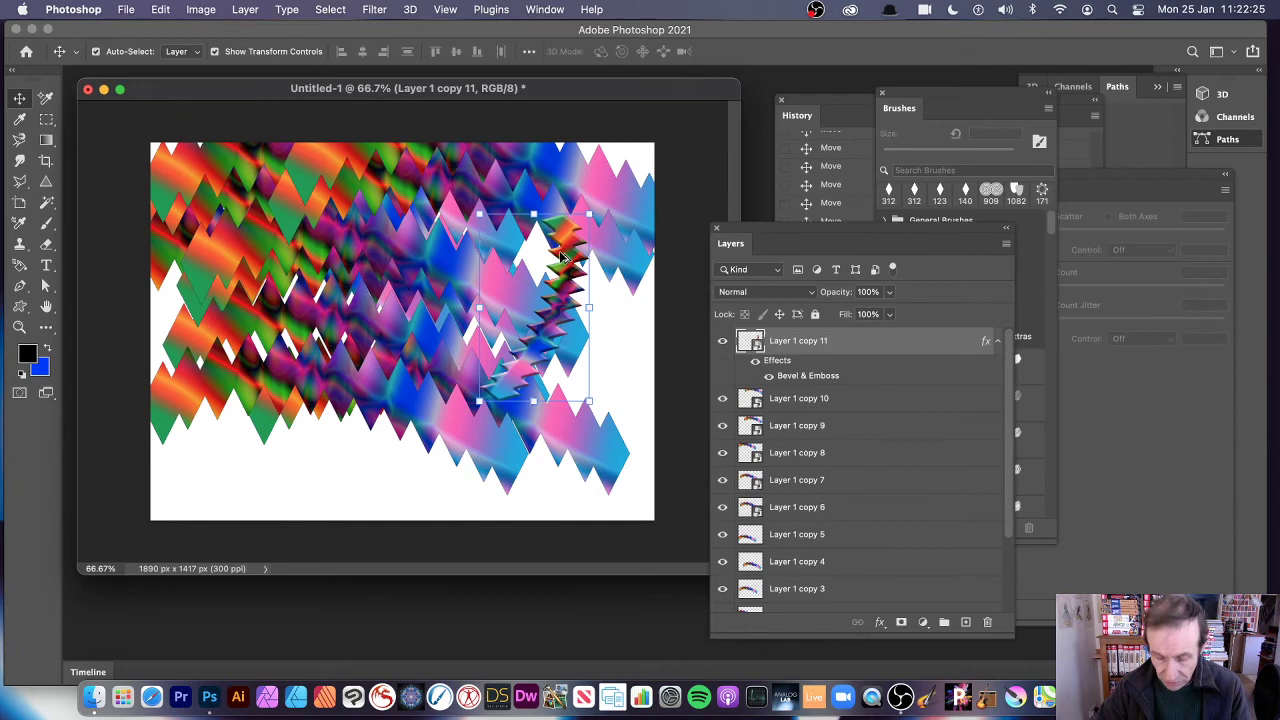
left_click_drag(511, 340, 447, 290)
left_click_drag(447, 290, 279, 315)
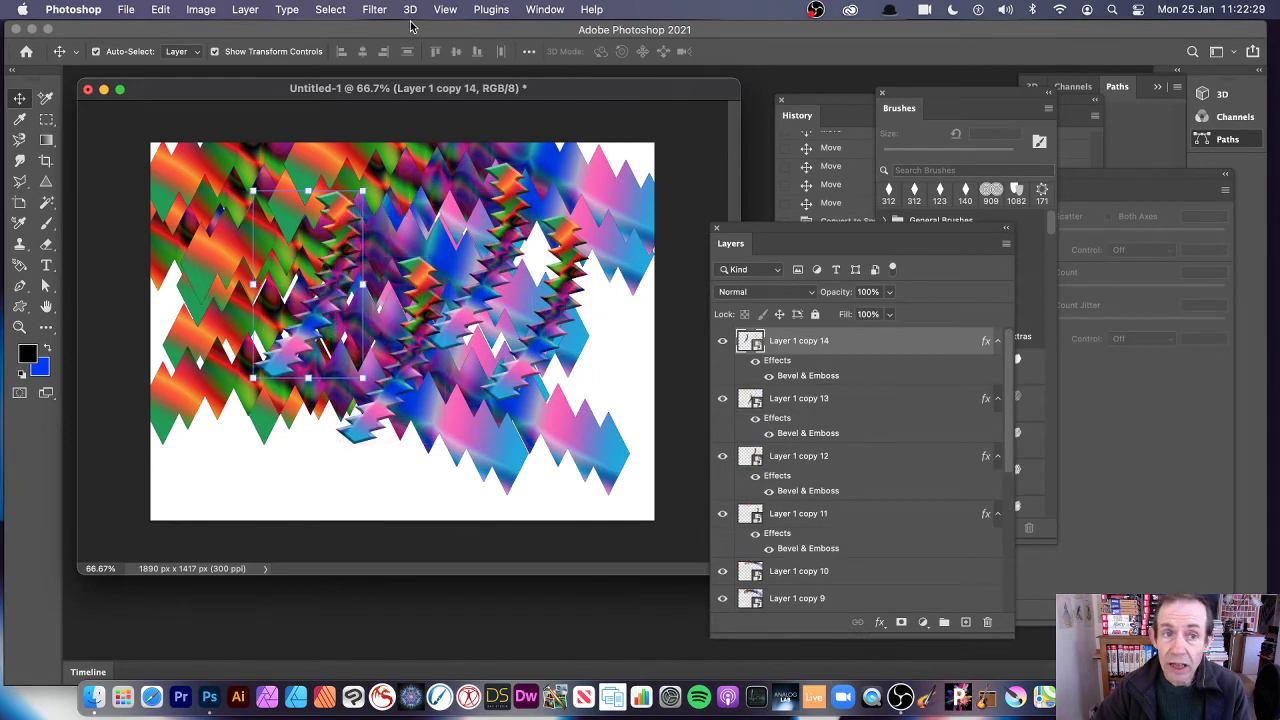
- Apply a Gaussian Blur with a radius of about 2.0 px to Layer 1 copy 14
left_click(374, 9)
mouse_move(453, 222)
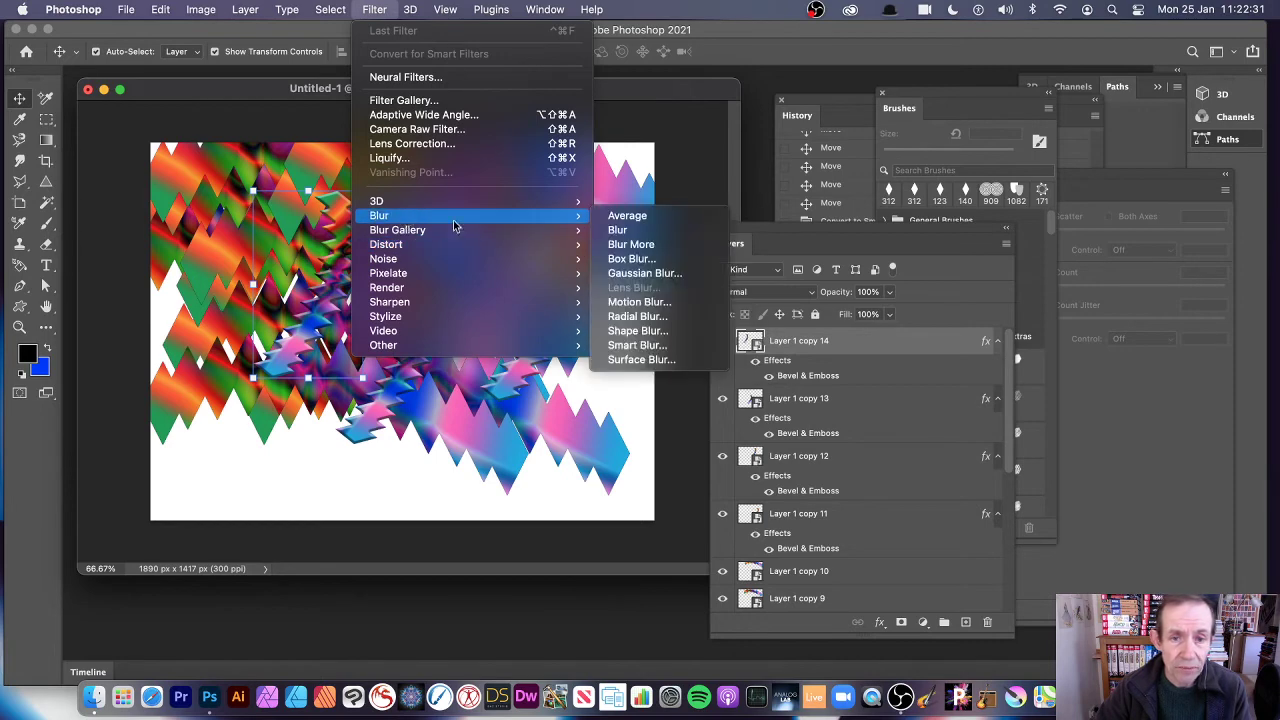
left_click(645, 273)
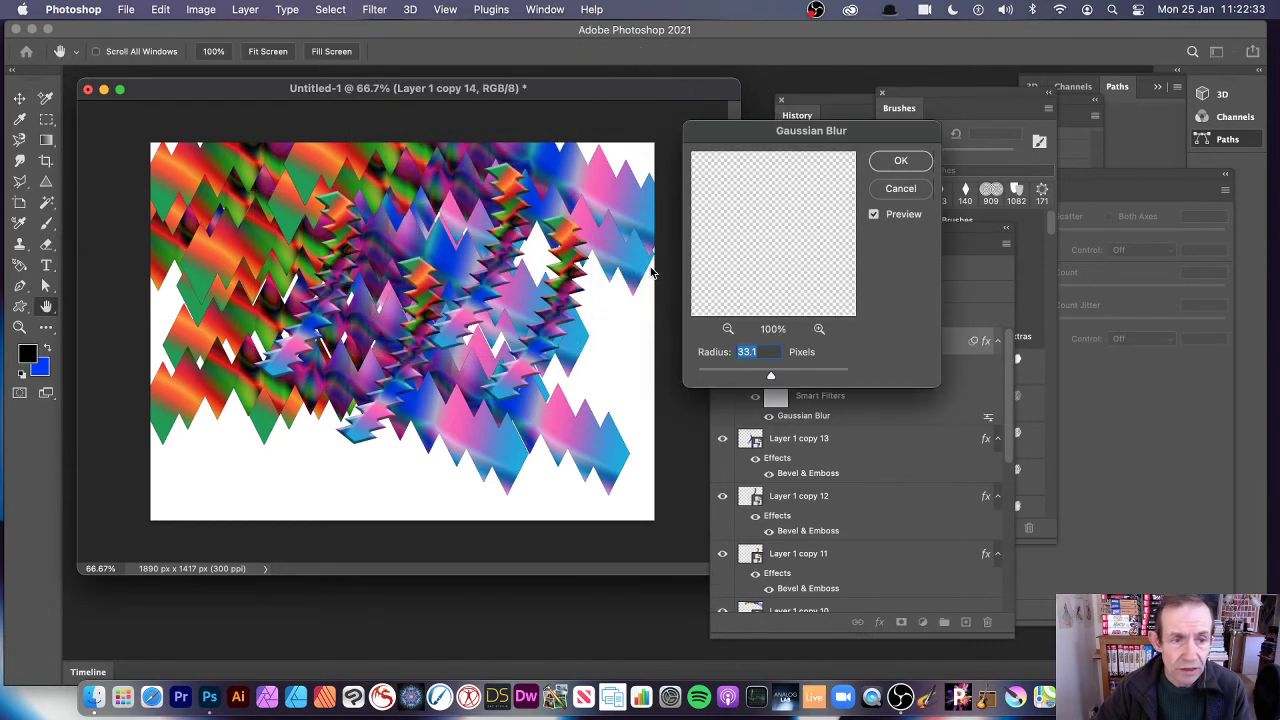
left_click_drag(769, 375, 733, 375)
left_click(903, 160)
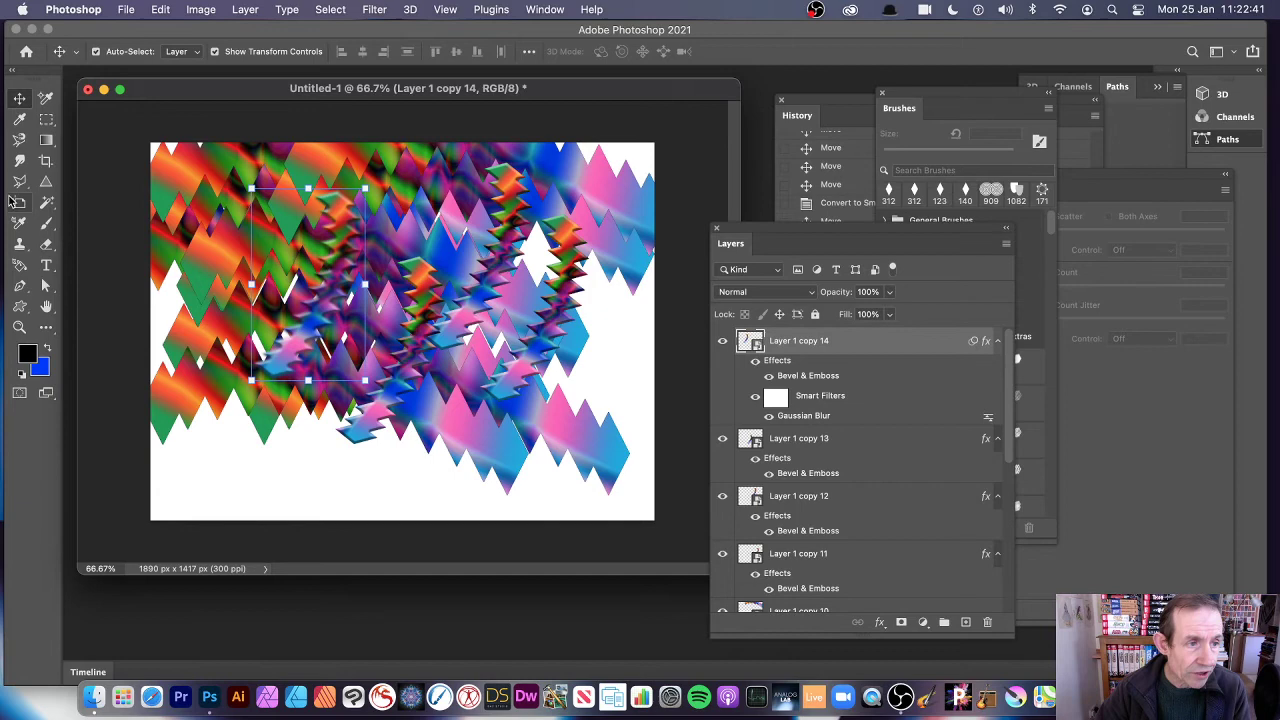
left_click(19, 160)
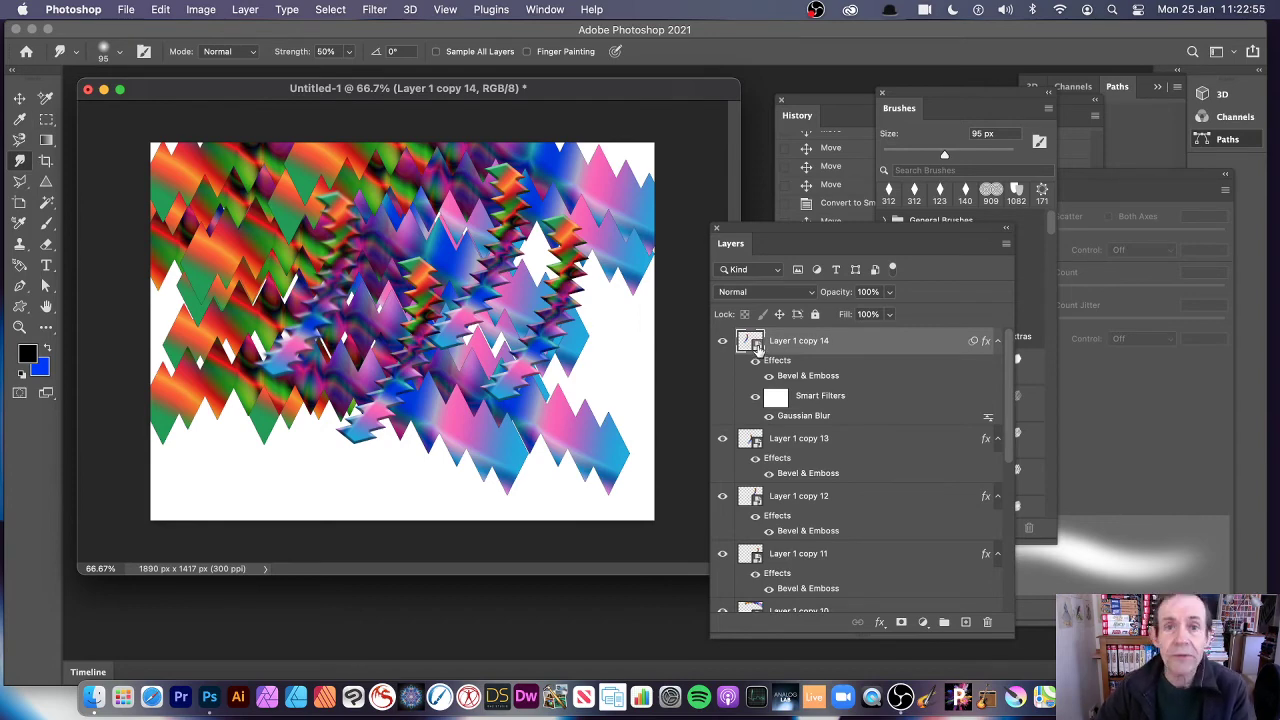
- Duplicate the blurred copies up to Layer 1 copy 18, then rotate and enlarge it to 122.82%
left_click(20, 99)
left_click_drag(346, 272, 350, 431)
left_click_drag(350, 431, 349, 429)
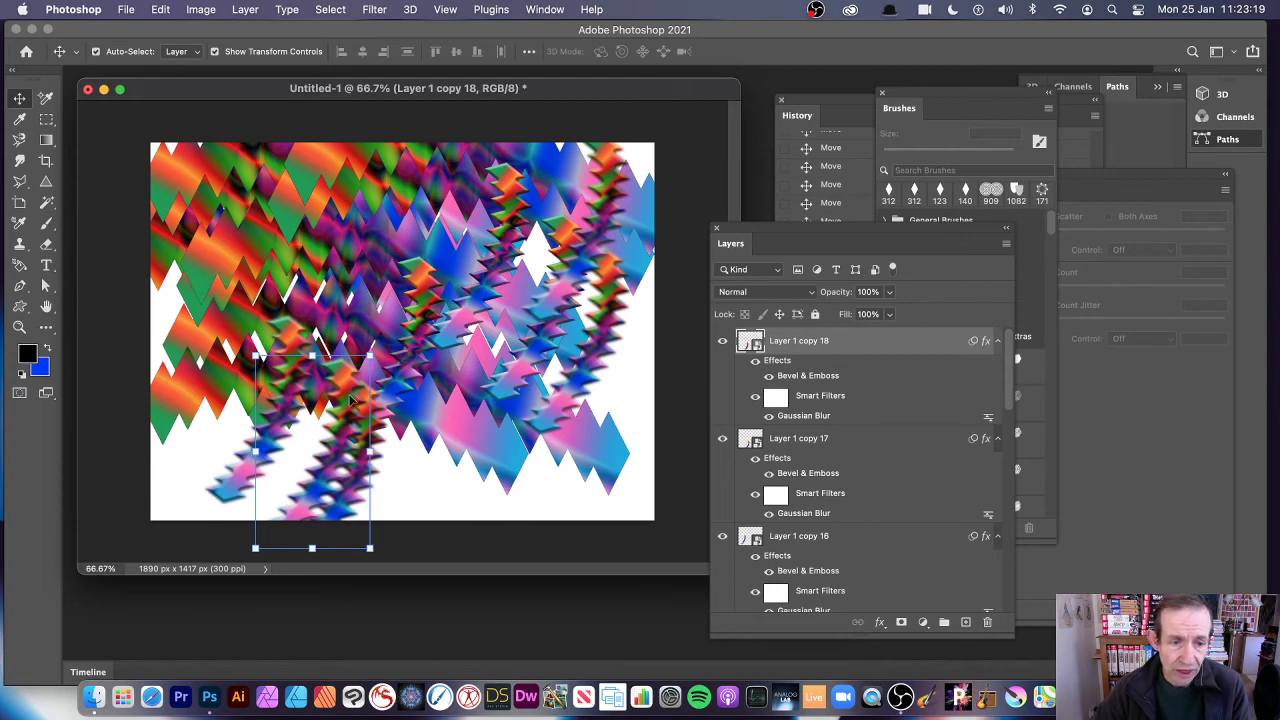
left_click_drag(350, 399, 229, 92)
left_click_drag(413, 252, 429, 330)
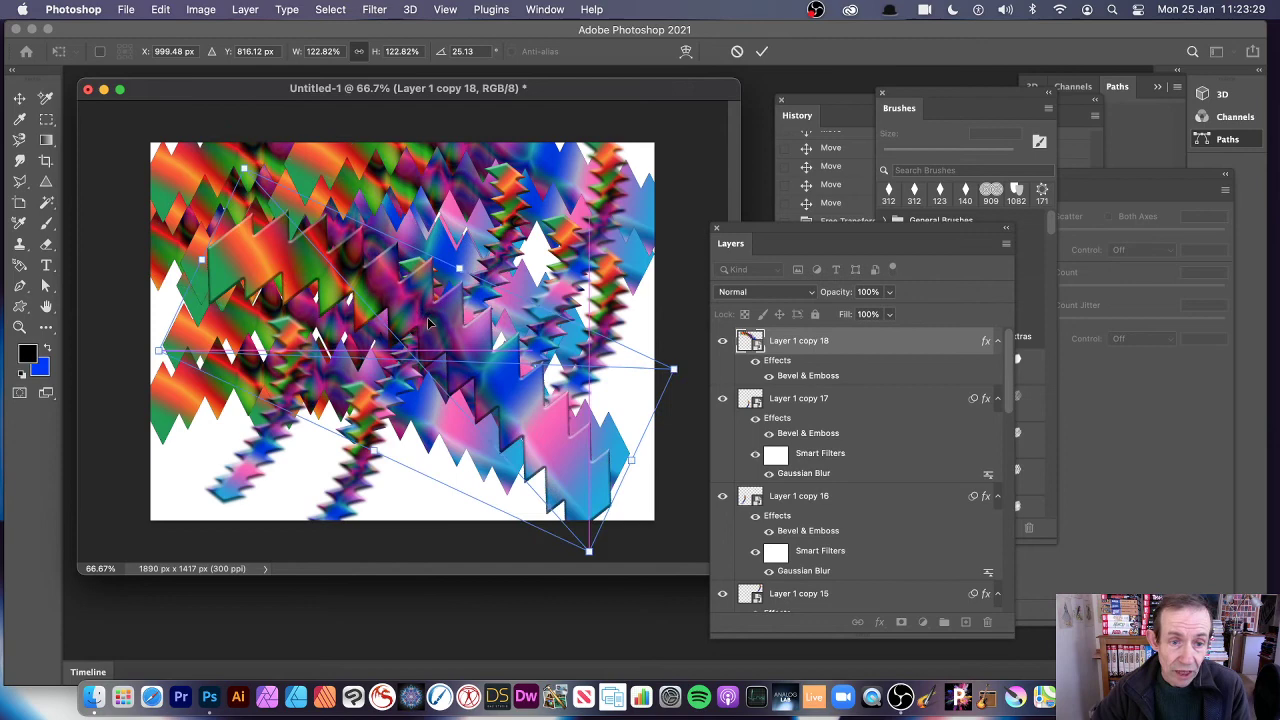
key("Return")
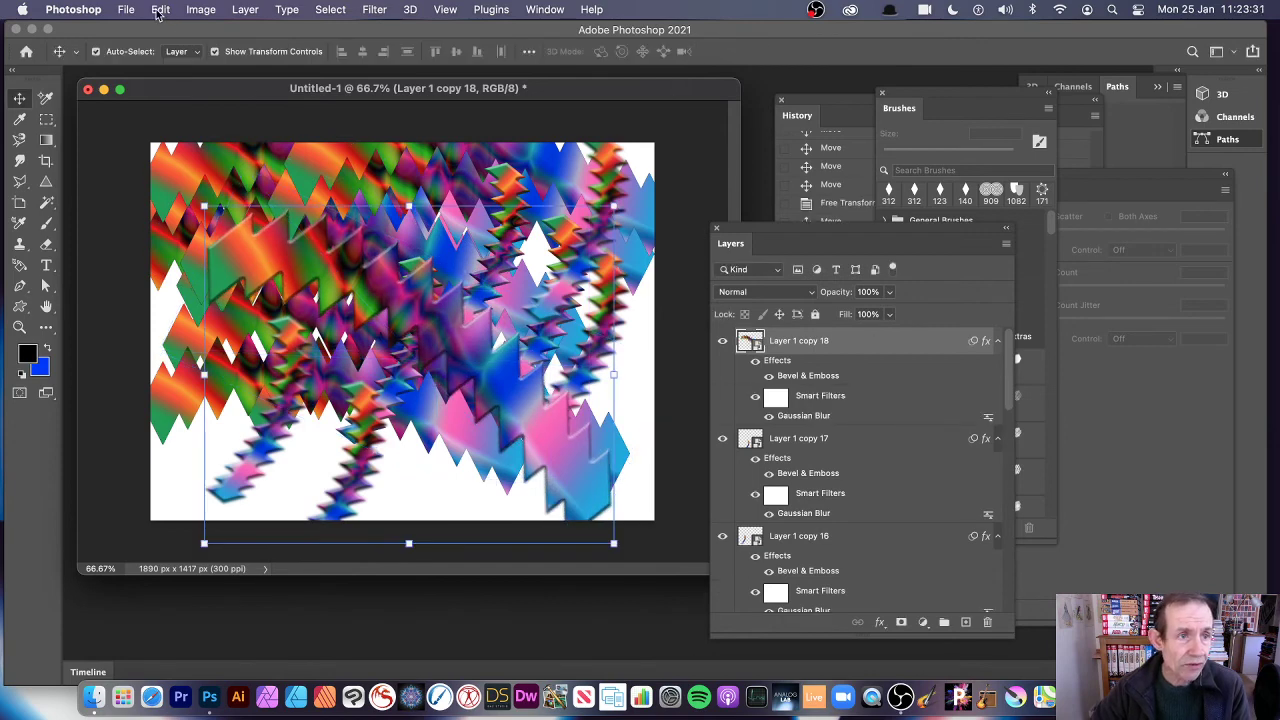
- Warp Layer 1 copy 18, pulling its mesh up and right into a sweep toward the top-right
left_click(160, 10)
mouse_move(185, 363)
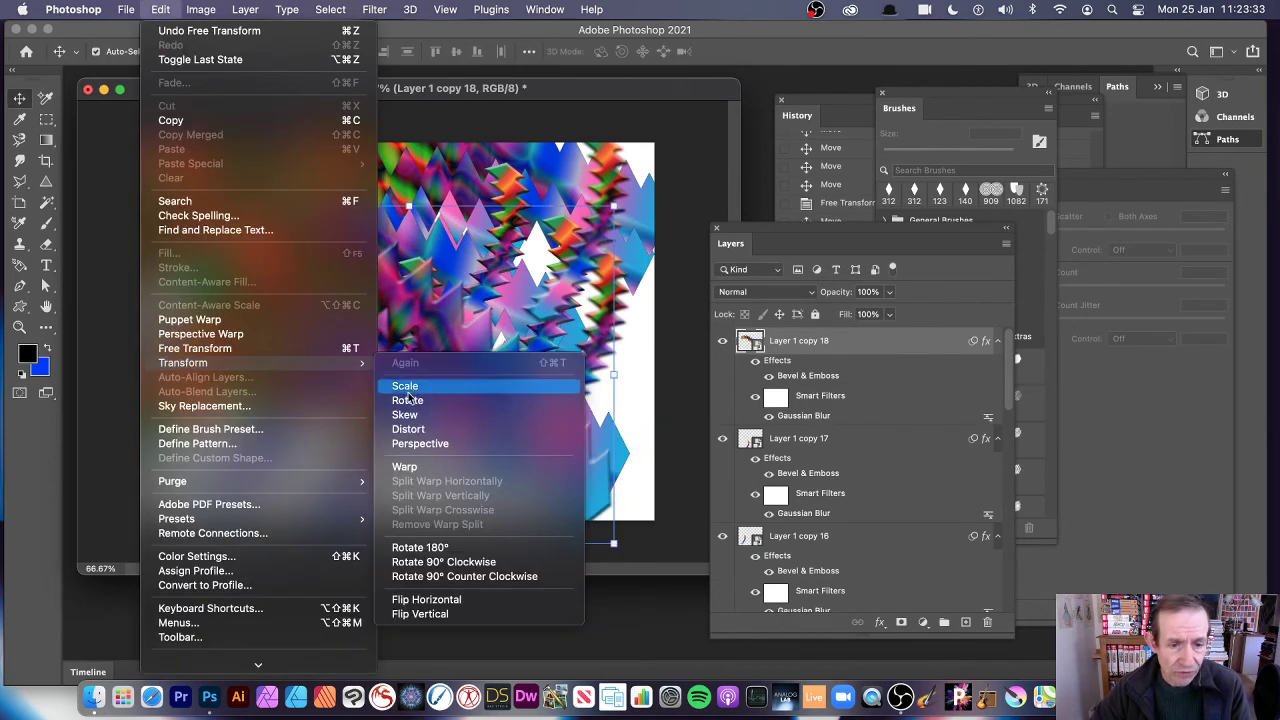
left_click(423, 473)
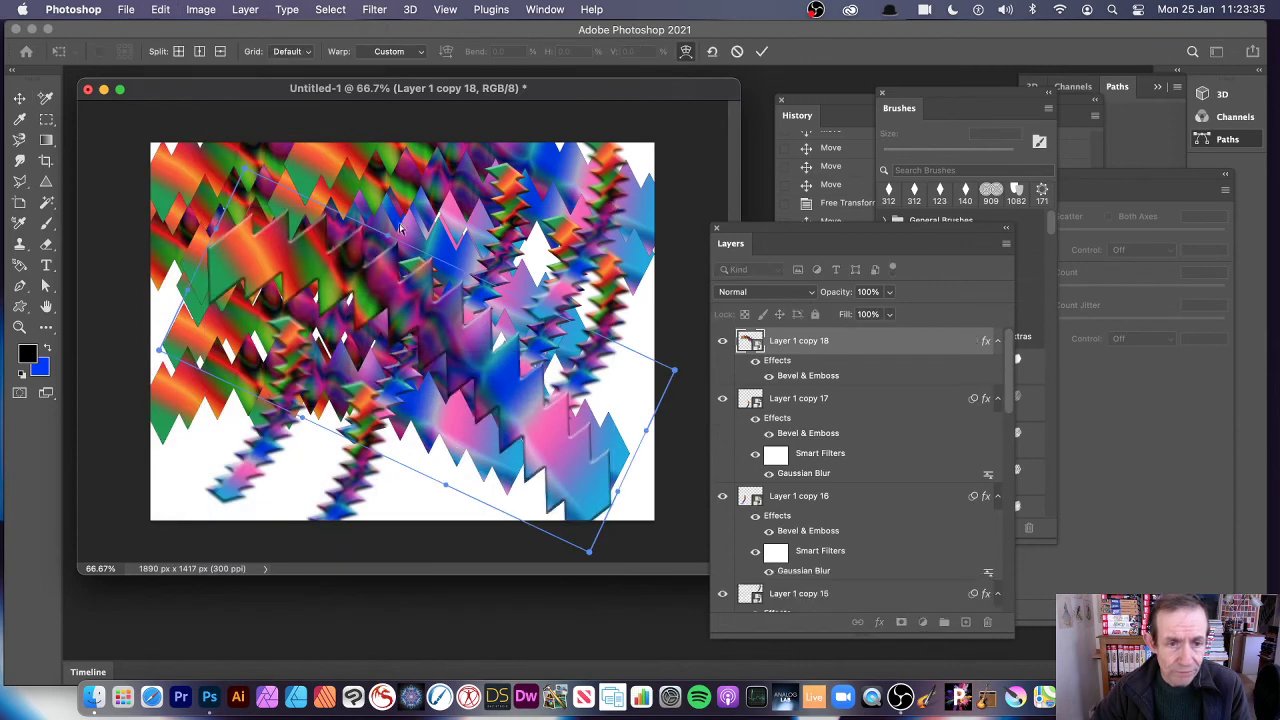
left_click_drag(390, 242, 337, 327)
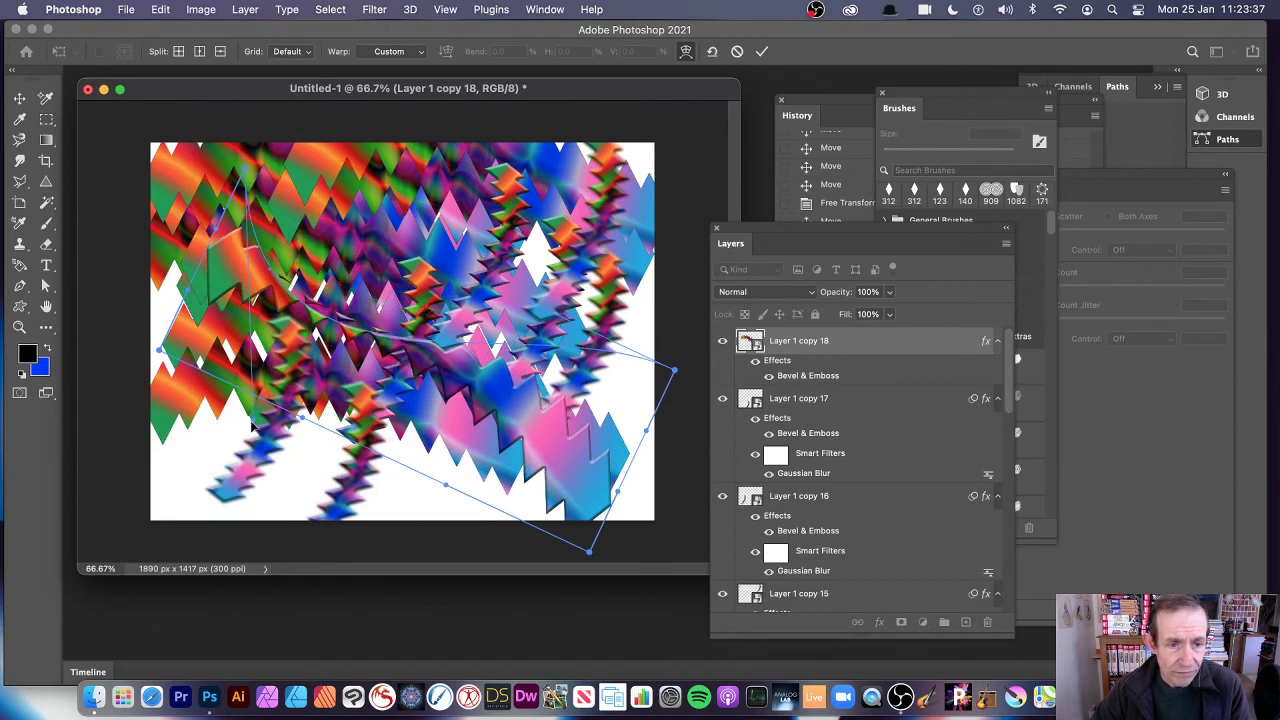
left_click_drag(253, 425, 701, 133)
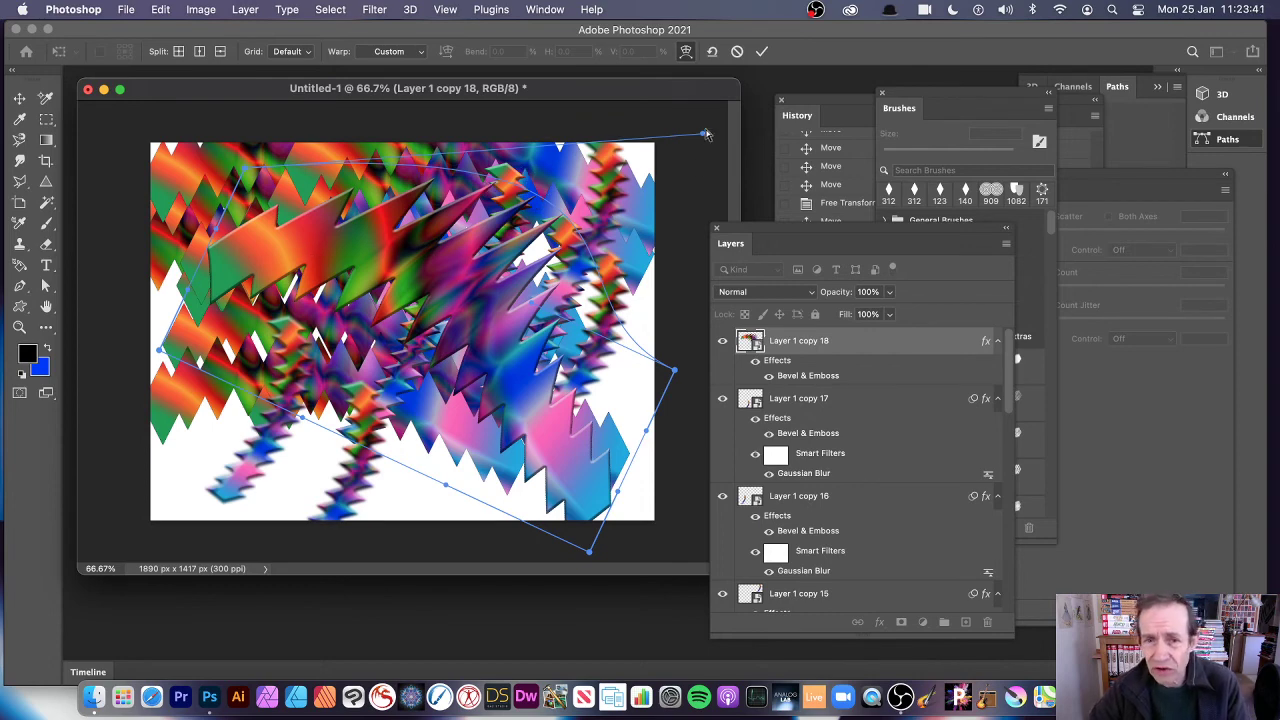
left_click_drag(704, 133, 814, 105)
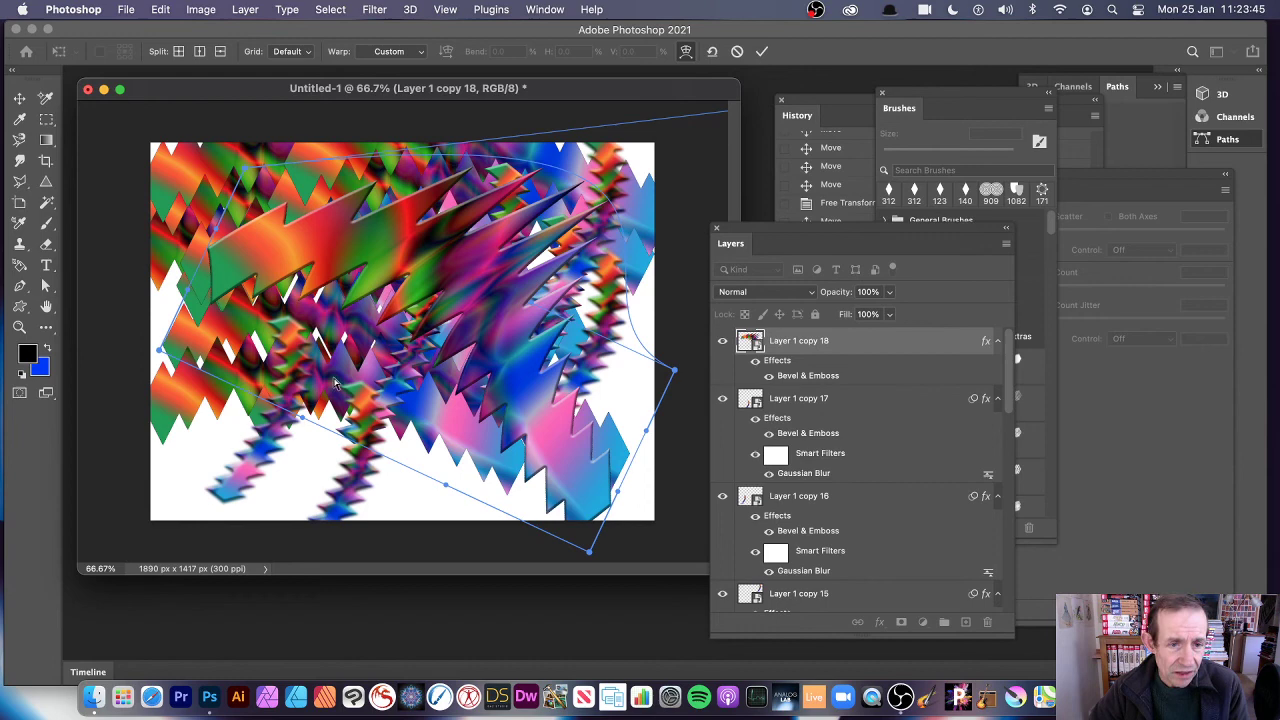
left_click_drag(335, 381, 428, 223)
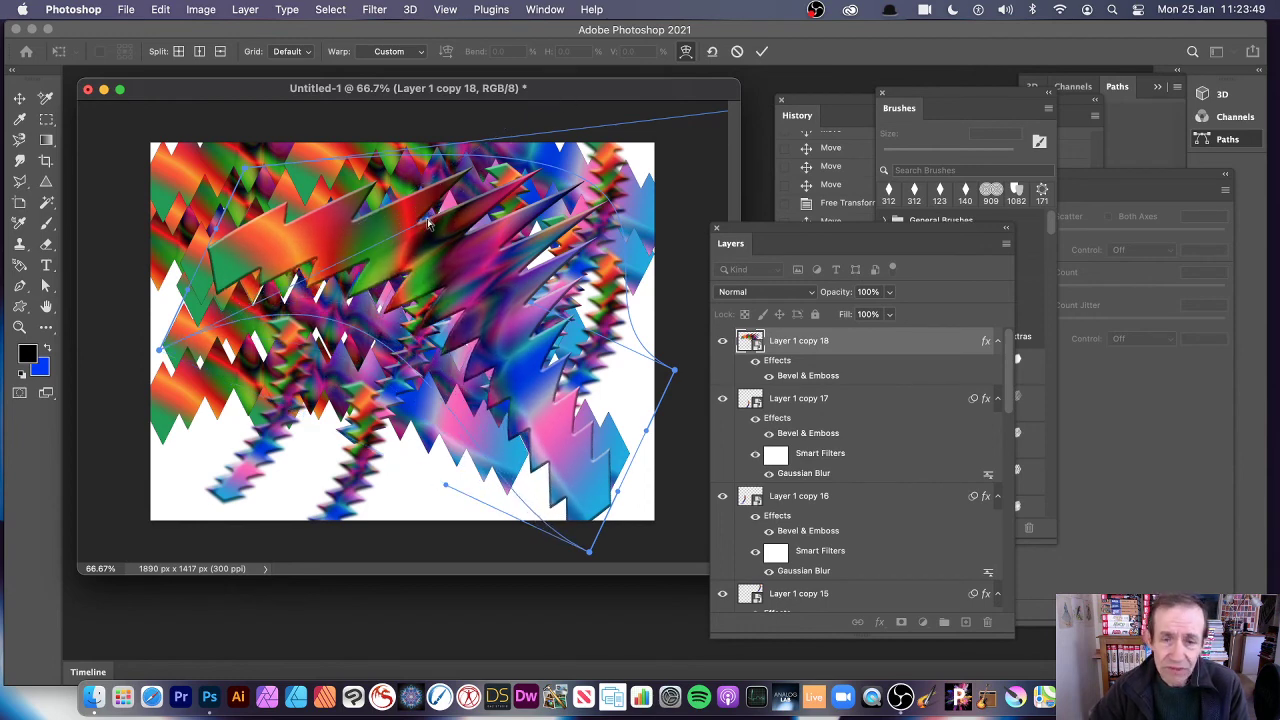
left_click(762, 51)
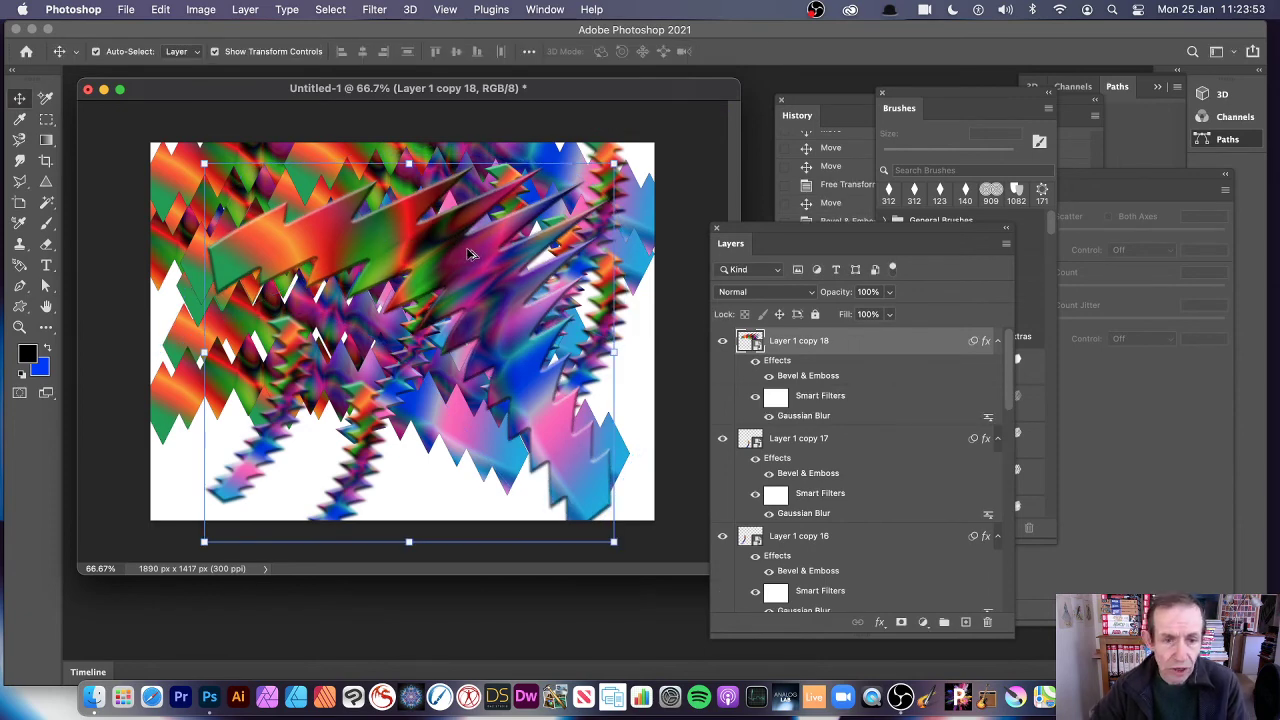
- Duplicate the warped sweep down-left as Layer 1 copy 19 and deselect all layers
left_click_drag(470, 254, 416, 312)
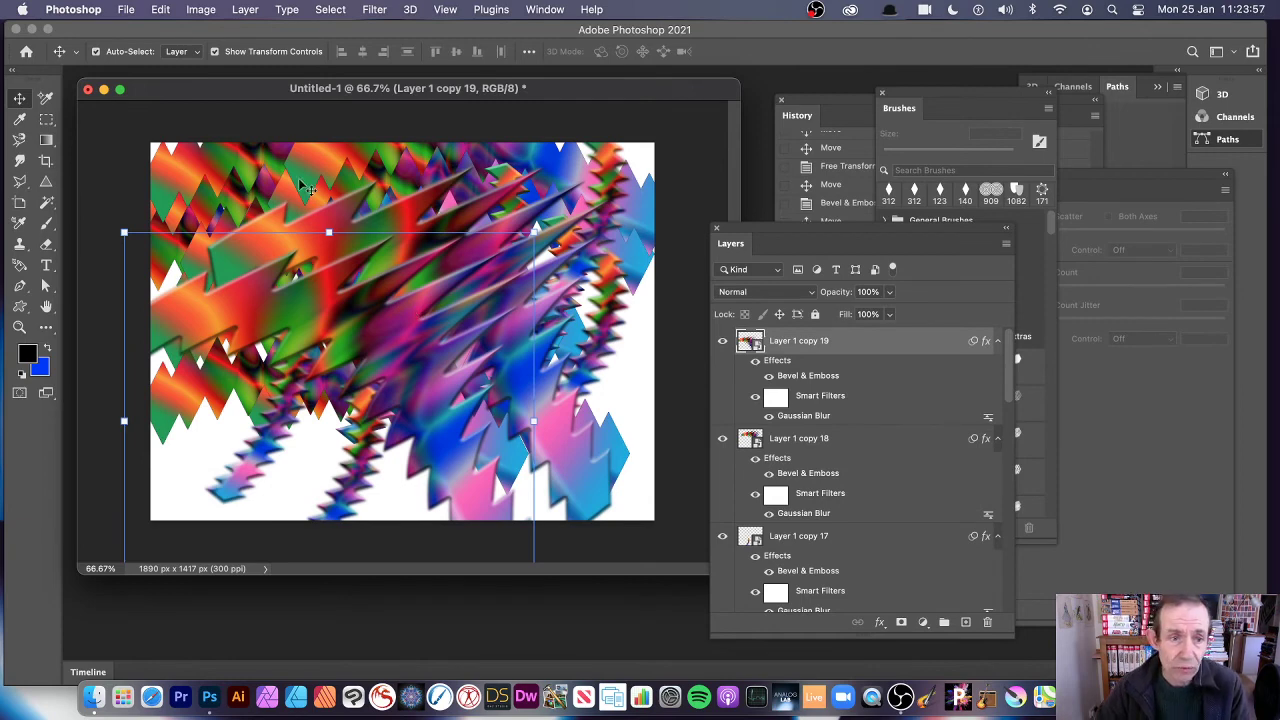
left_click(345, 132)
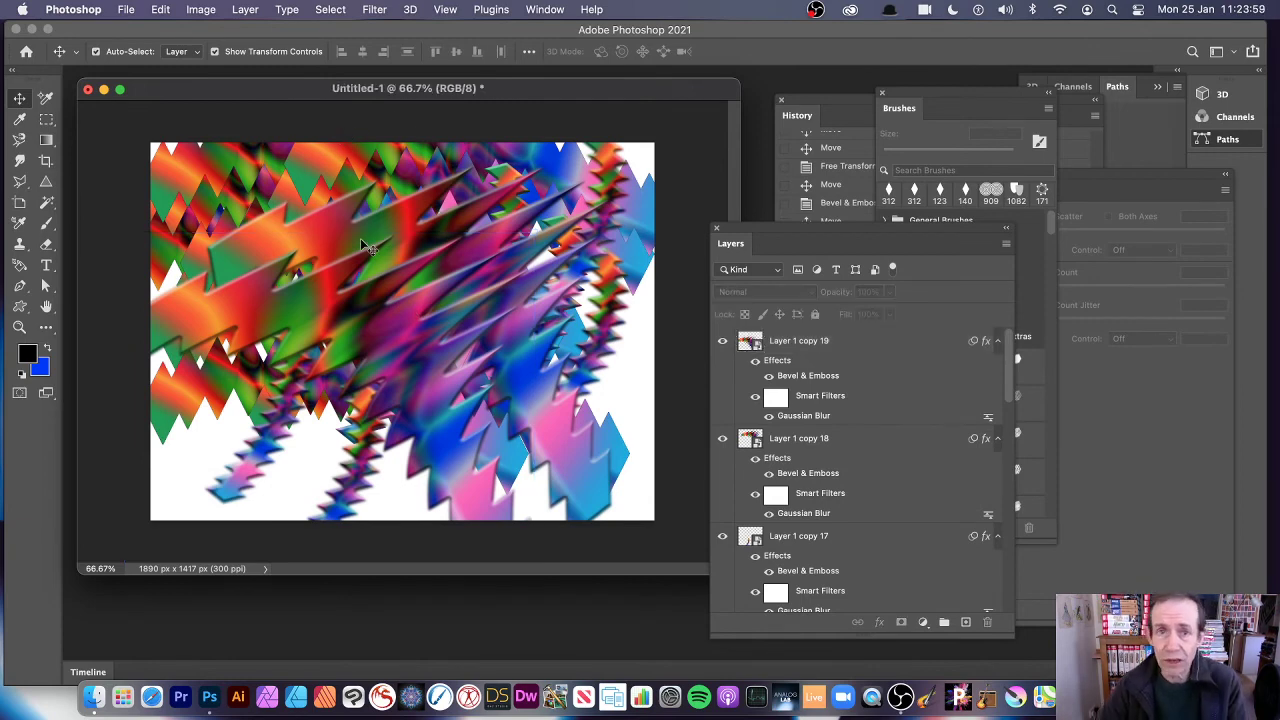